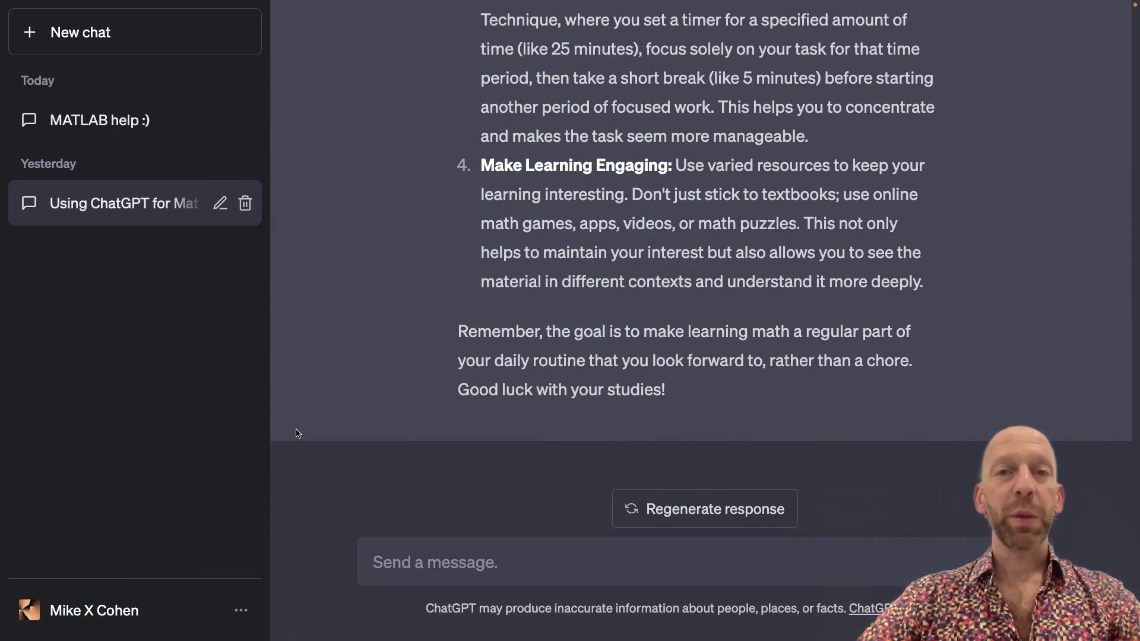
- Paste and send a question on calculating cylinder volume for a high school student, with a worked example
key(ctrl+v)
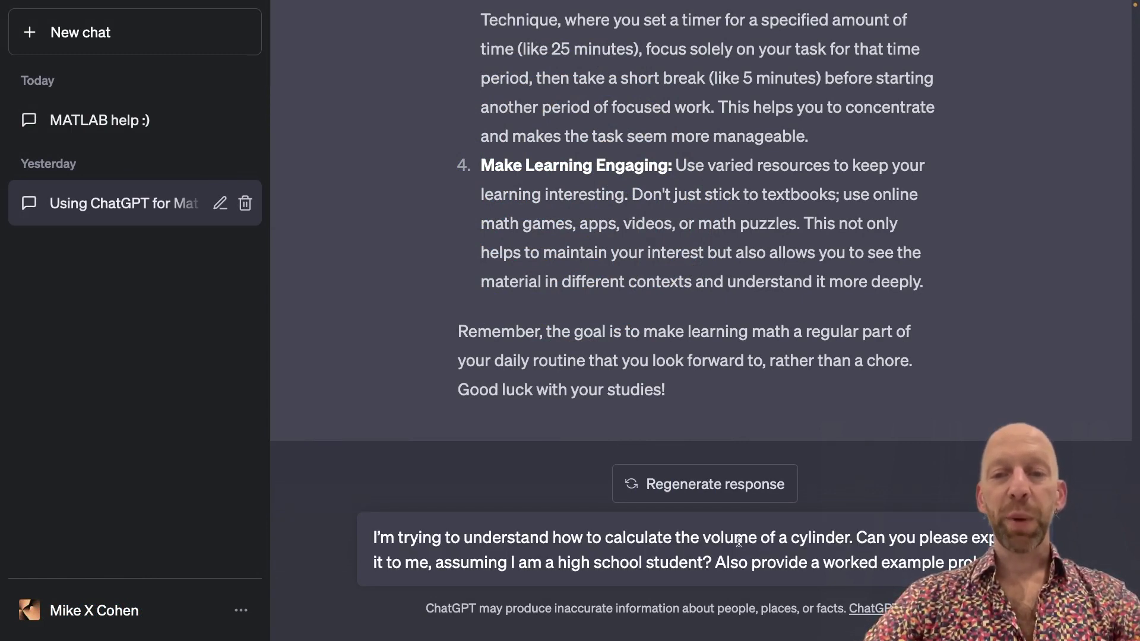
drag(706, 538, 842, 541)
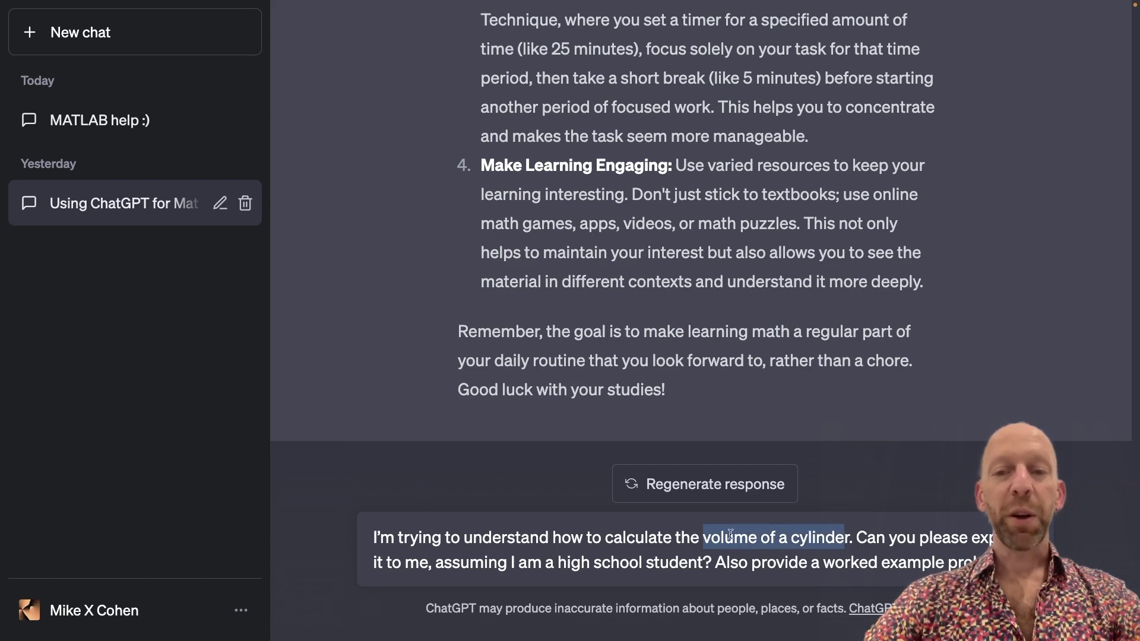
click(682, 539)
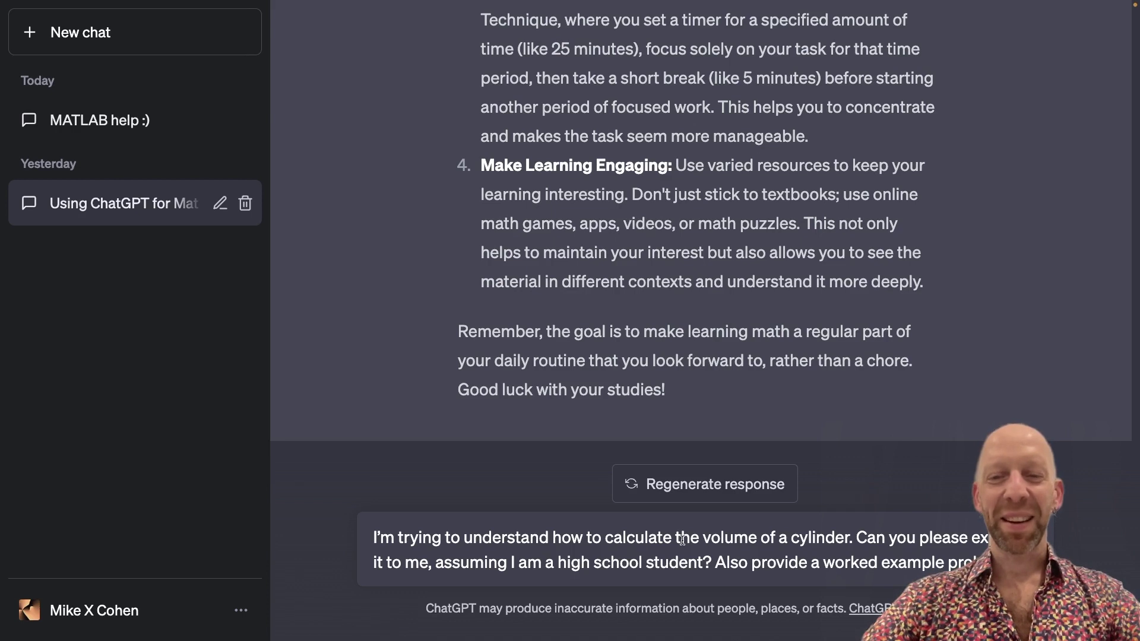
drag(770, 540, 841, 538)
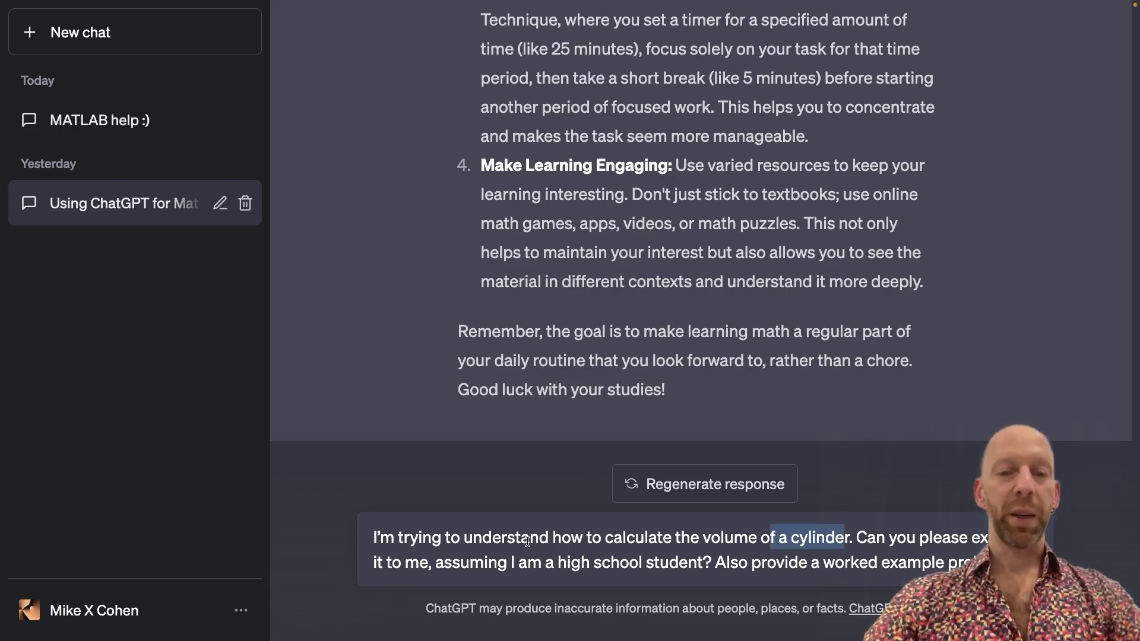
drag(605, 539, 854, 540)
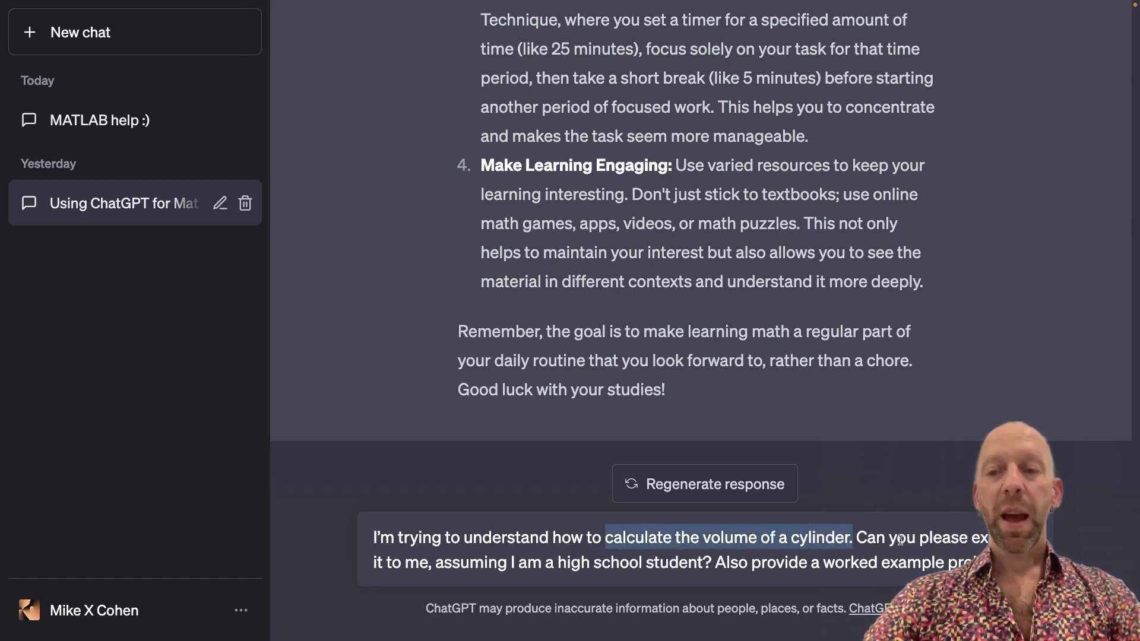
drag(511, 563, 691, 560)
drag(761, 564, 891, 564)
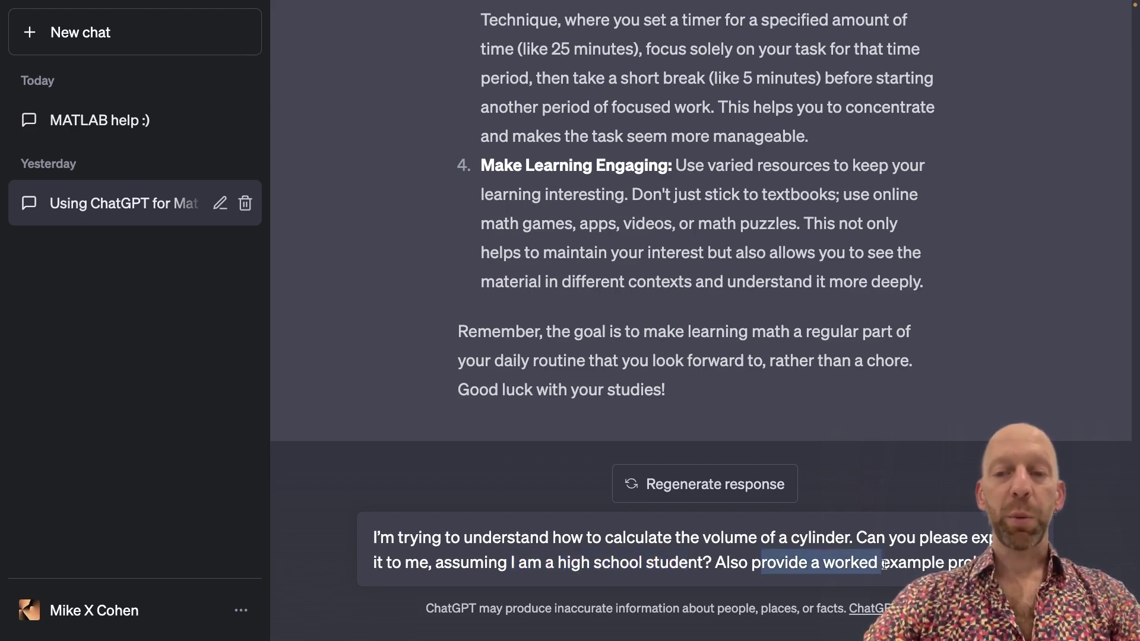
key(Return)
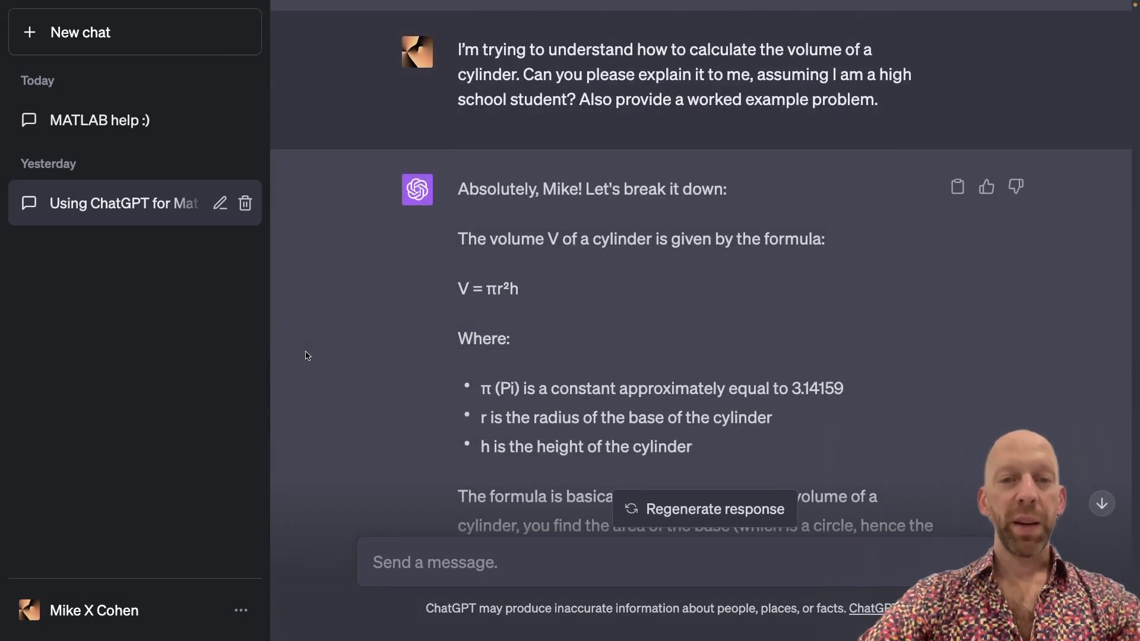
scroll(307, 355, down, 1)
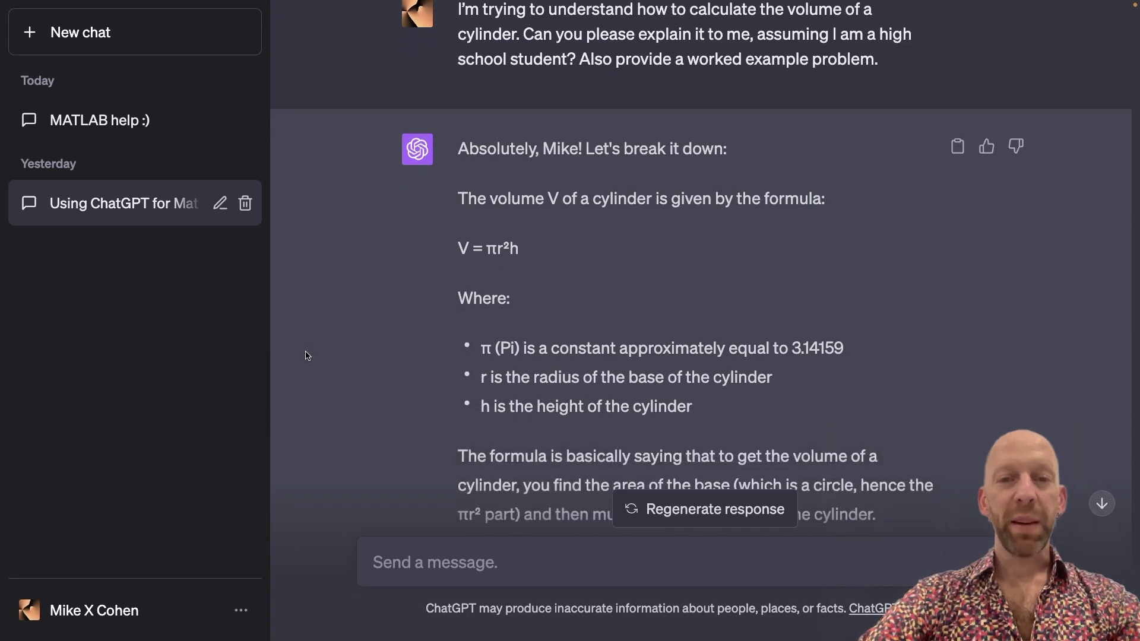
double_click(463, 243)
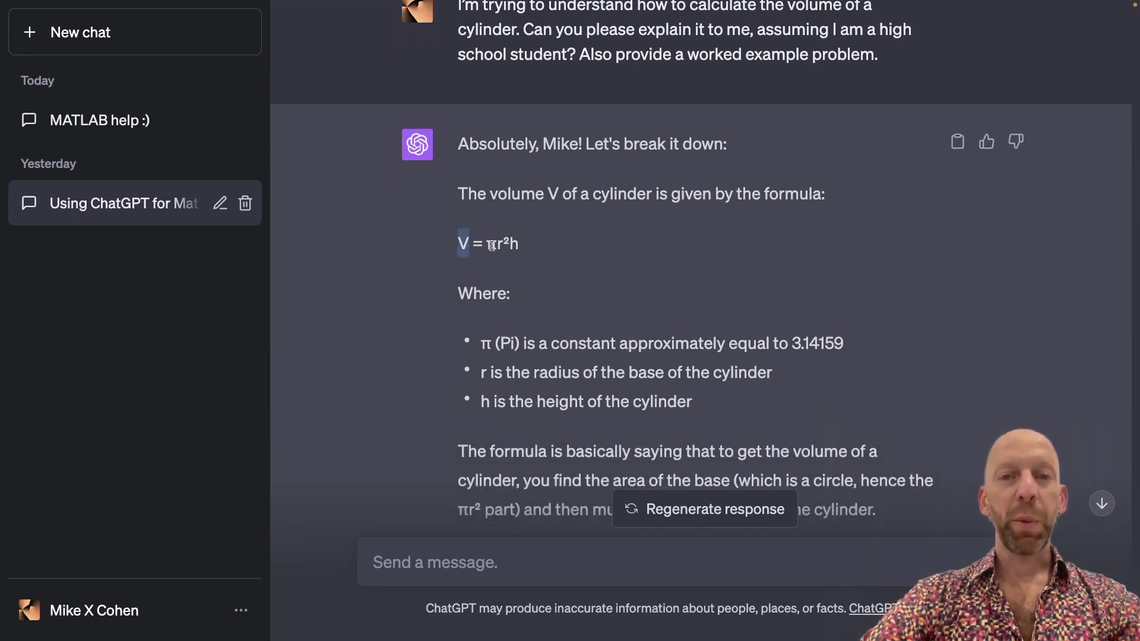
drag(498, 244, 522, 244)
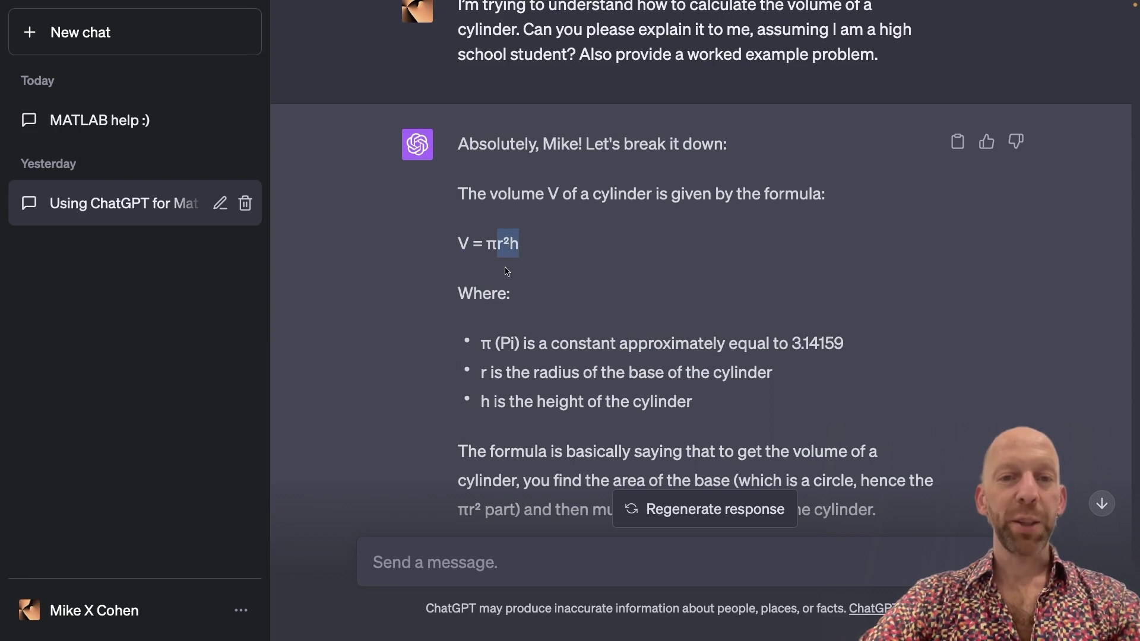
click(480, 303)
scroll(481, 302, down, 1)
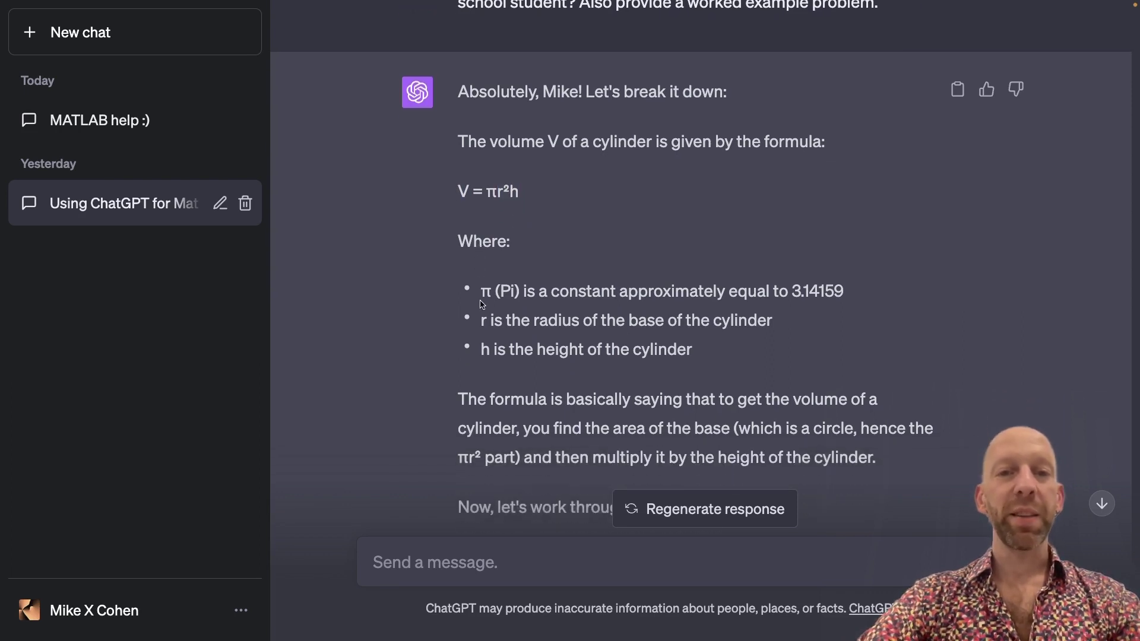
double_click(484, 289)
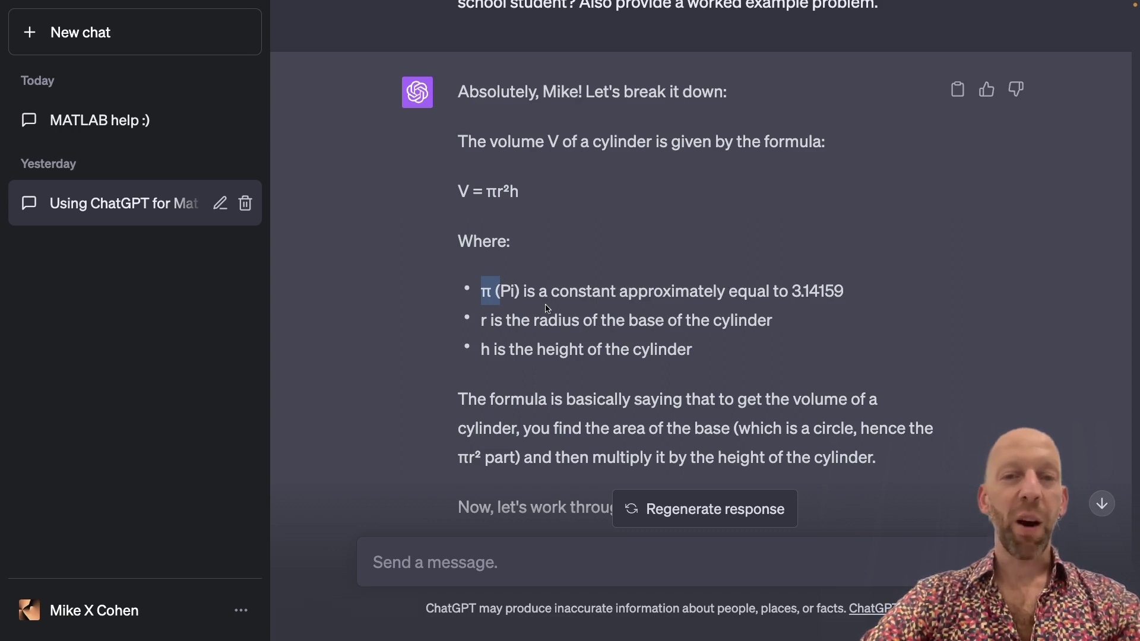
drag(489, 318, 740, 319)
drag(482, 349, 707, 350)
click(401, 351)
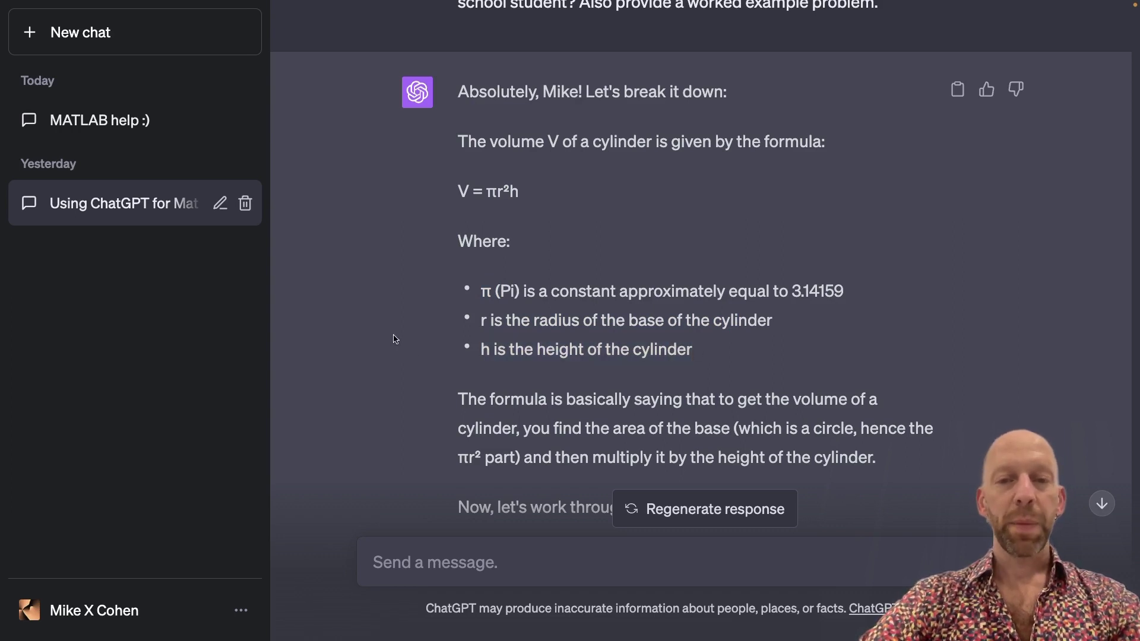
scroll(394, 337, down, 3)
double_click(533, 284)
triple_click(533, 284)
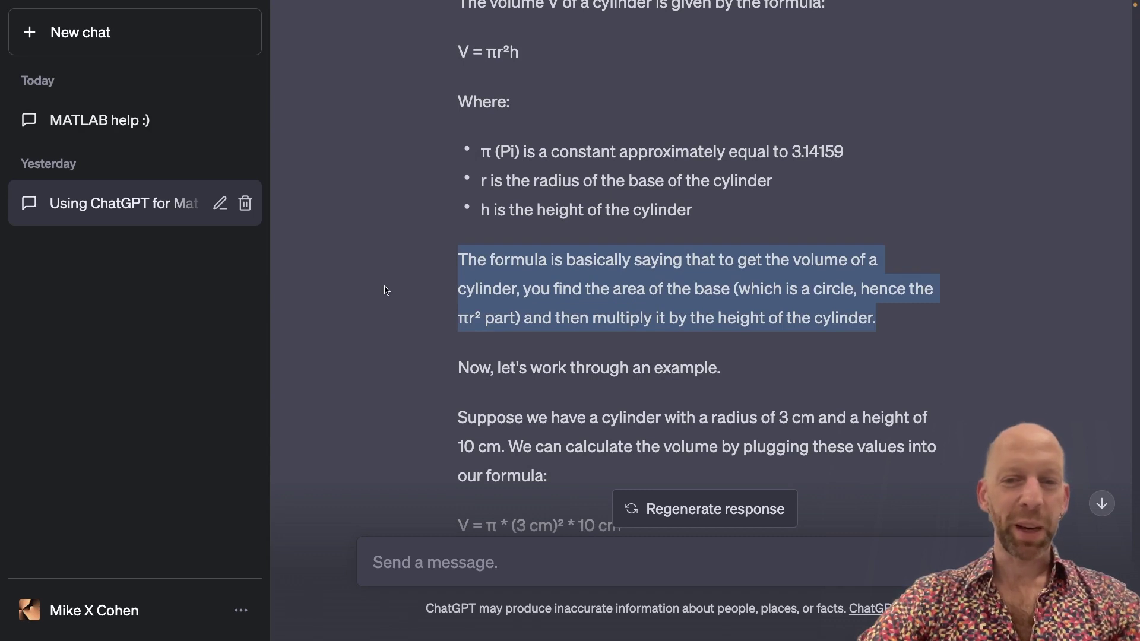
scroll(386, 290, down, 5)
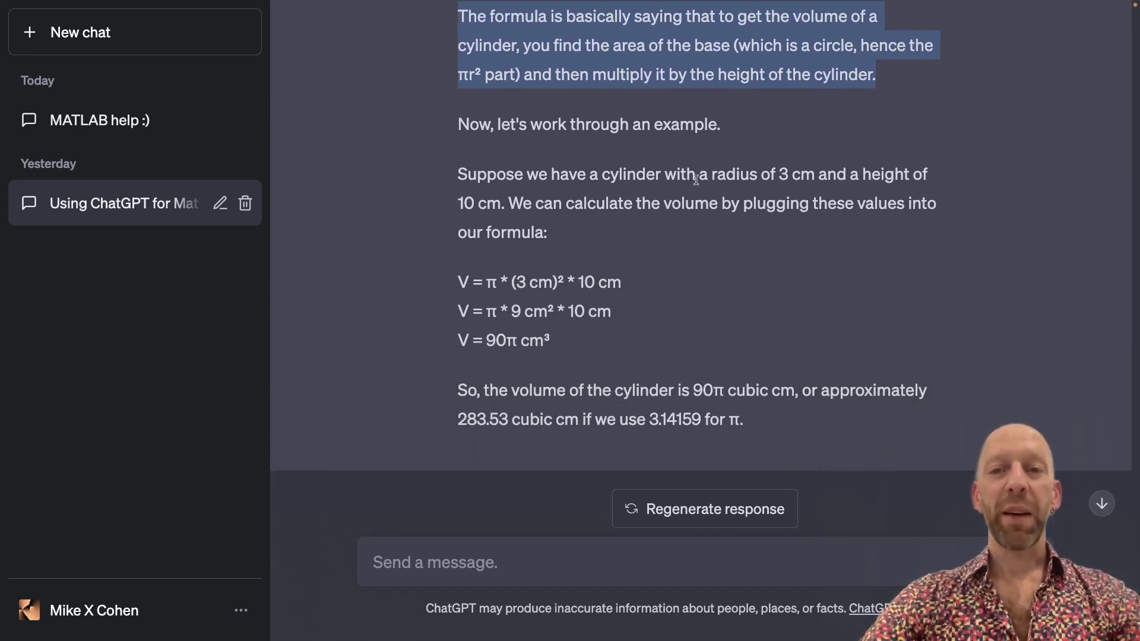
drag(741, 174, 827, 175)
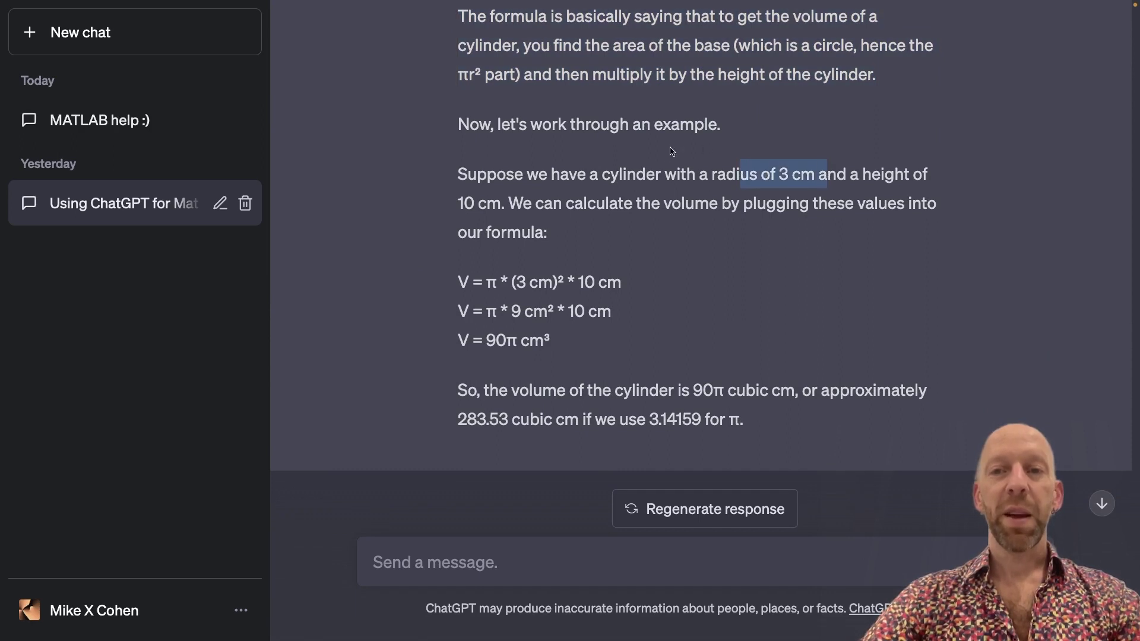
drag(509, 204, 456, 204)
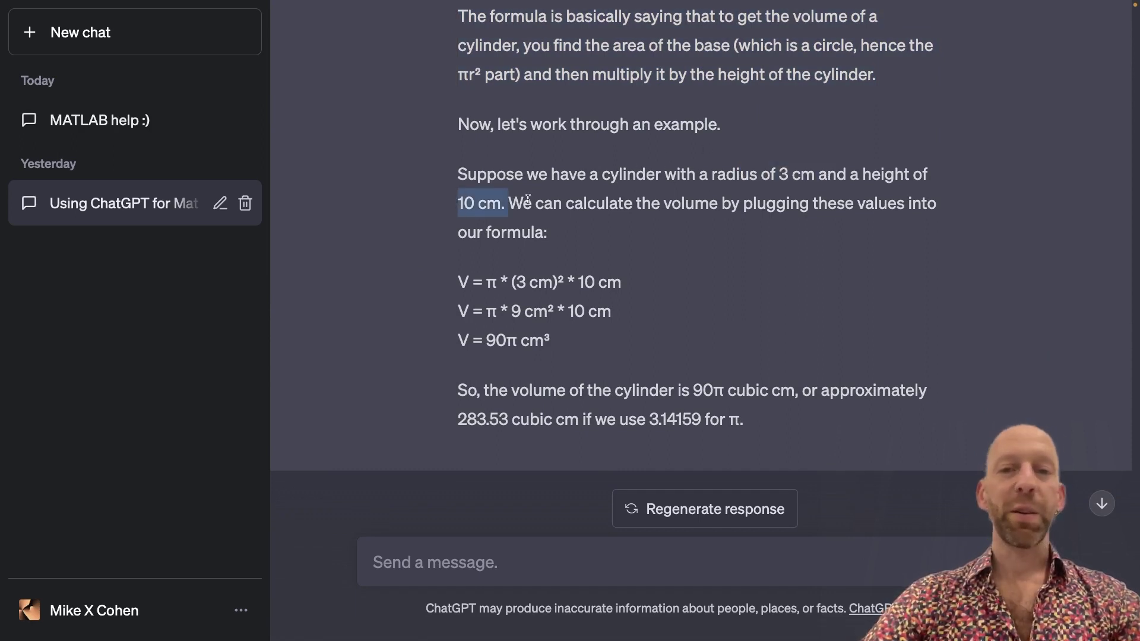
scroll(543, 229, down, 1)
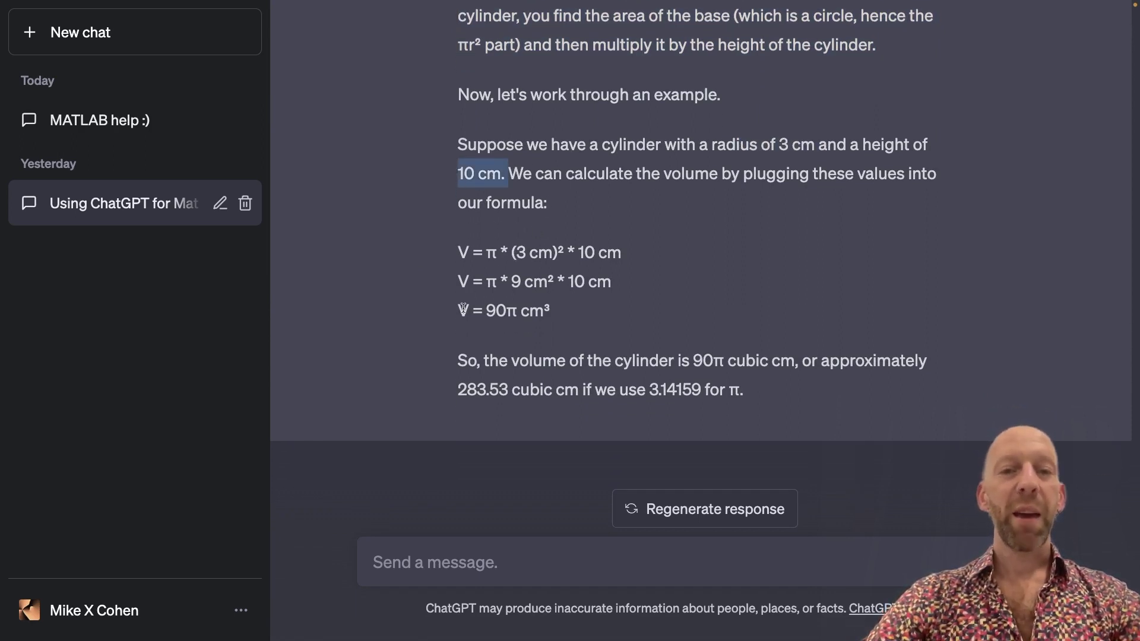
drag(486, 311, 569, 311)
click(569, 311)
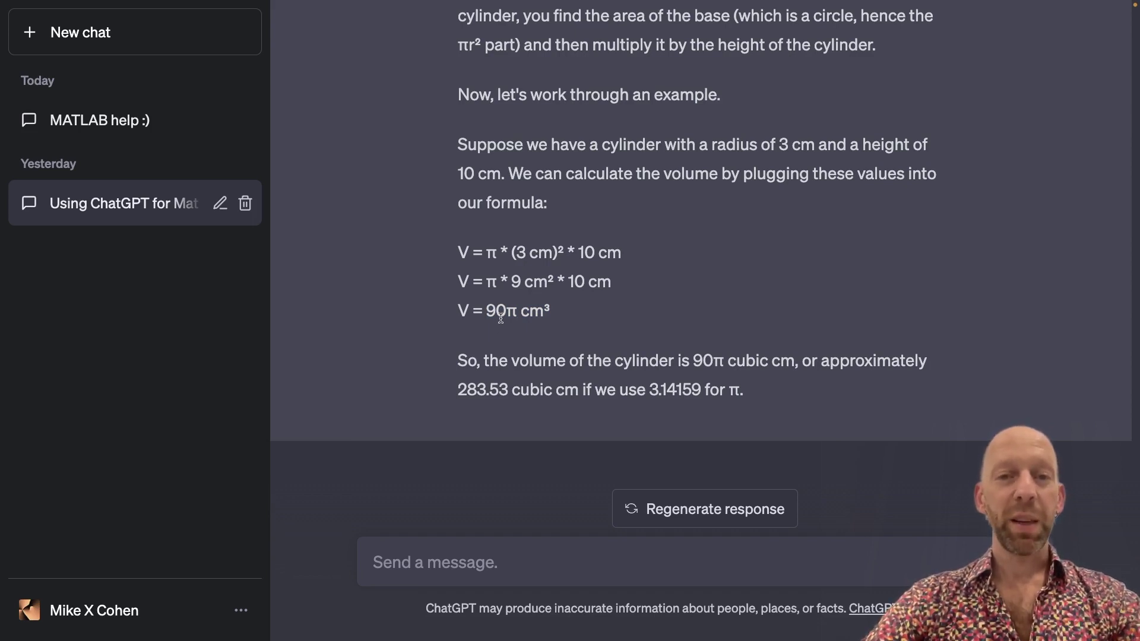
drag(507, 310, 570, 318)
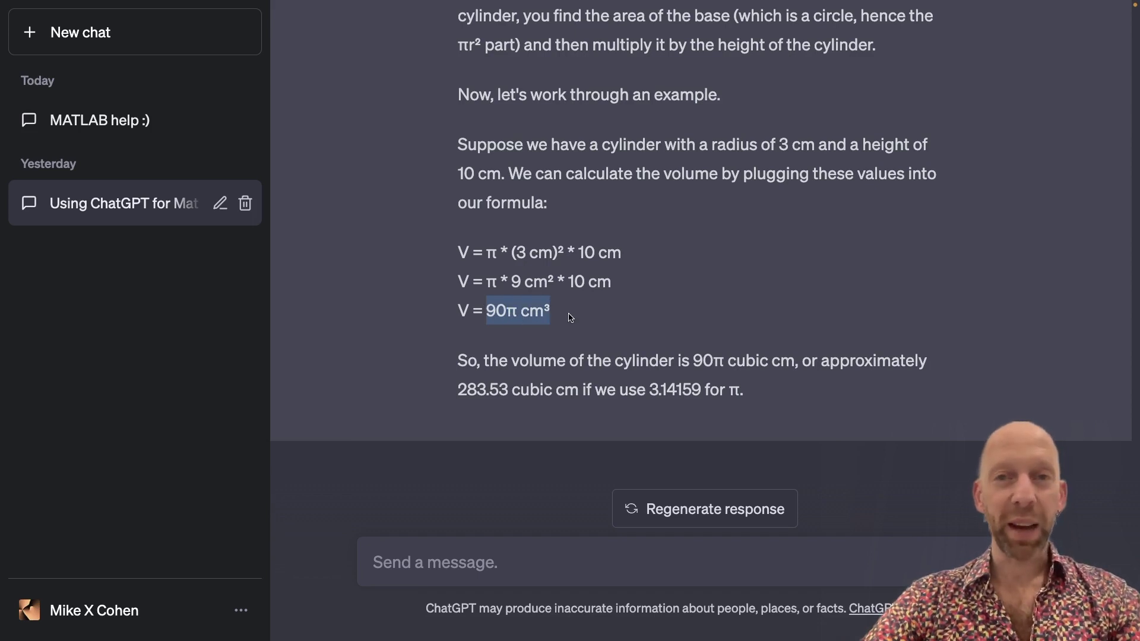
click(571, 318)
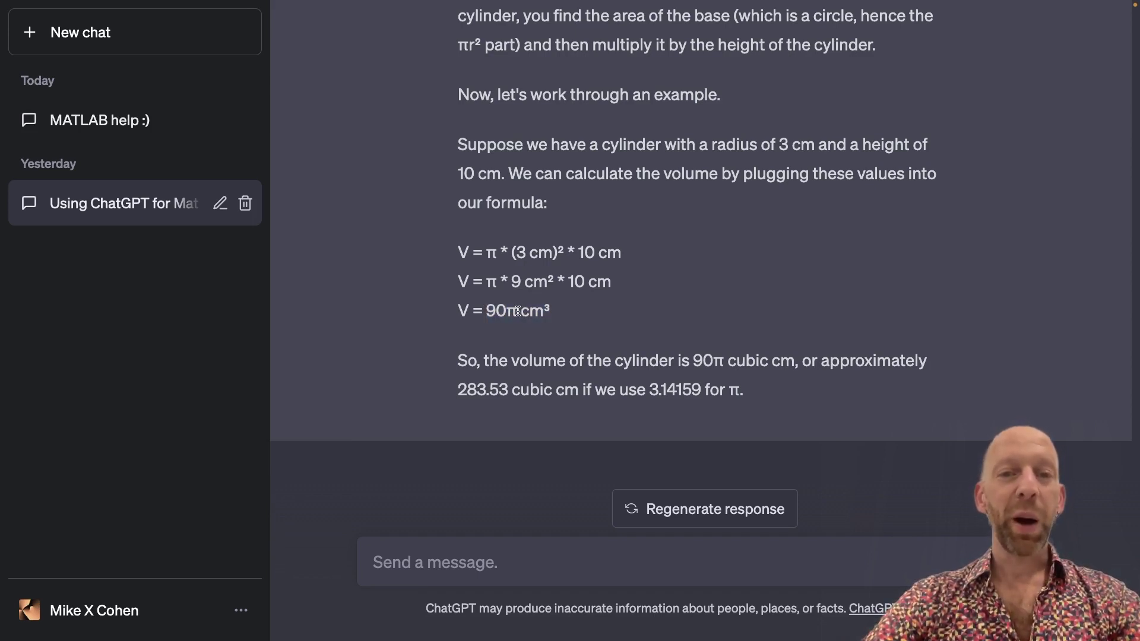
drag(518, 311, 510, 310)
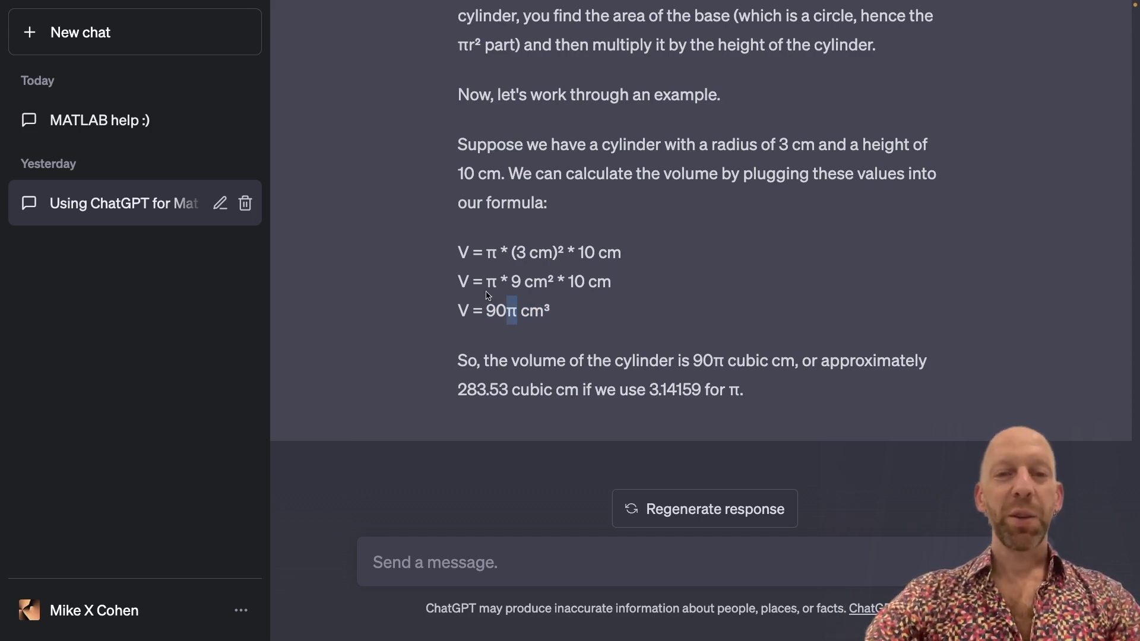
drag(487, 311, 564, 317)
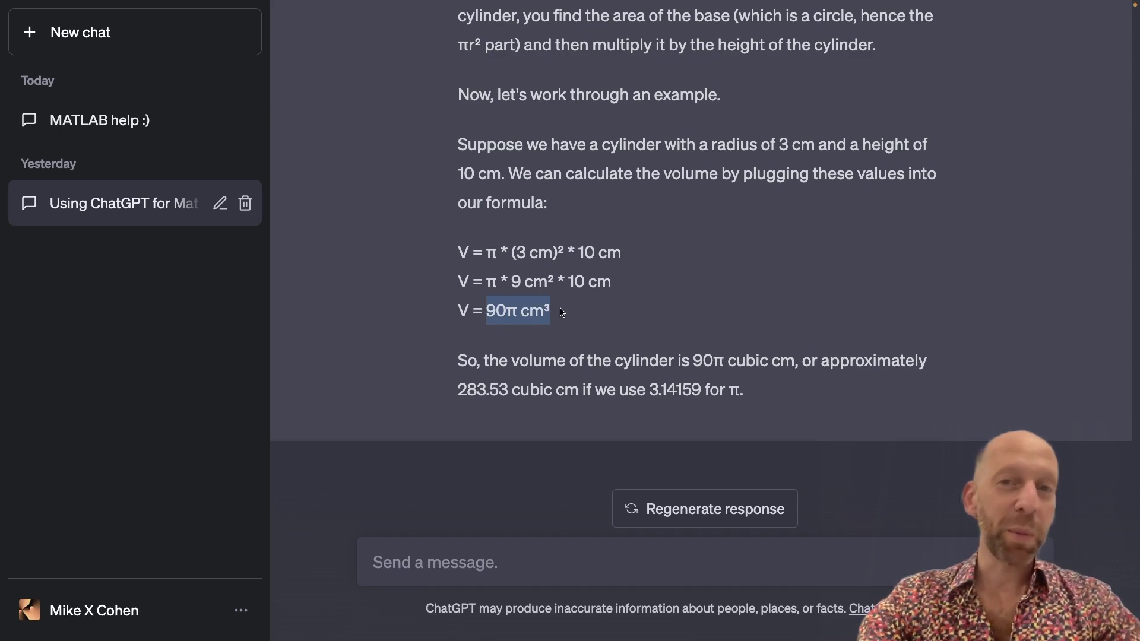
click(530, 310)
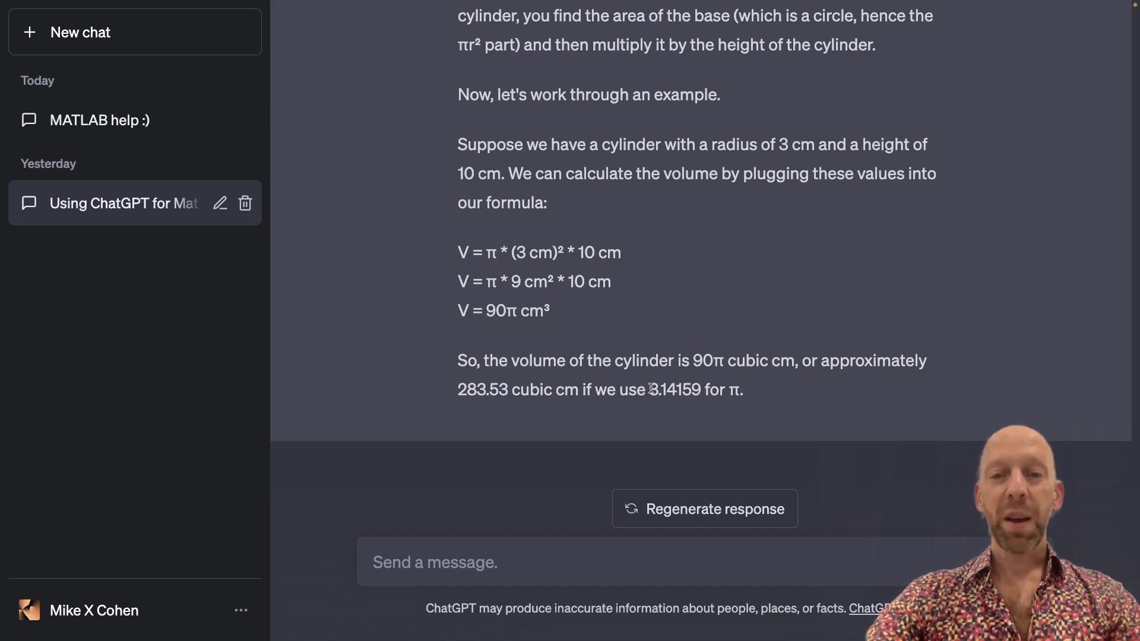
drag(652, 389, 703, 391)
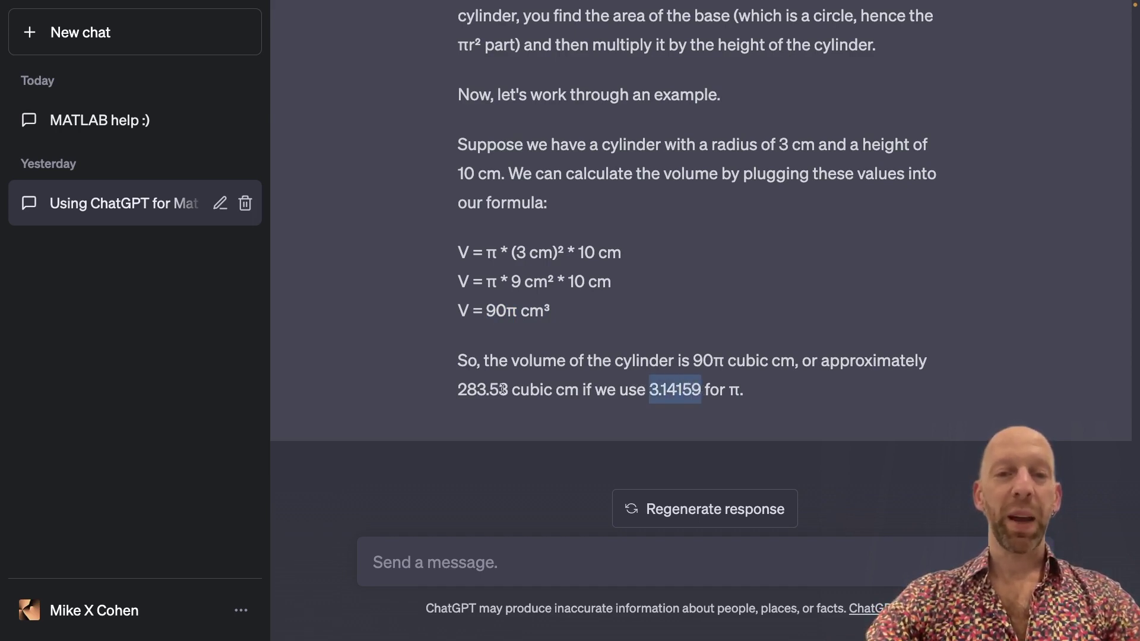
drag(459, 389, 509, 390)
click(467, 390)
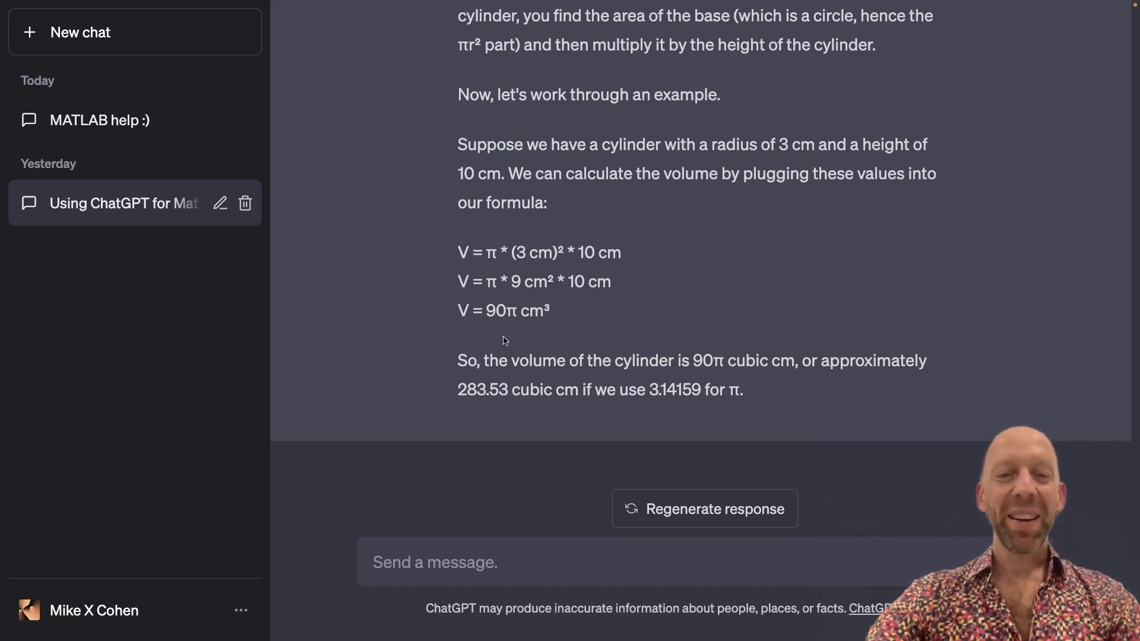
drag(469, 359, 764, 390)
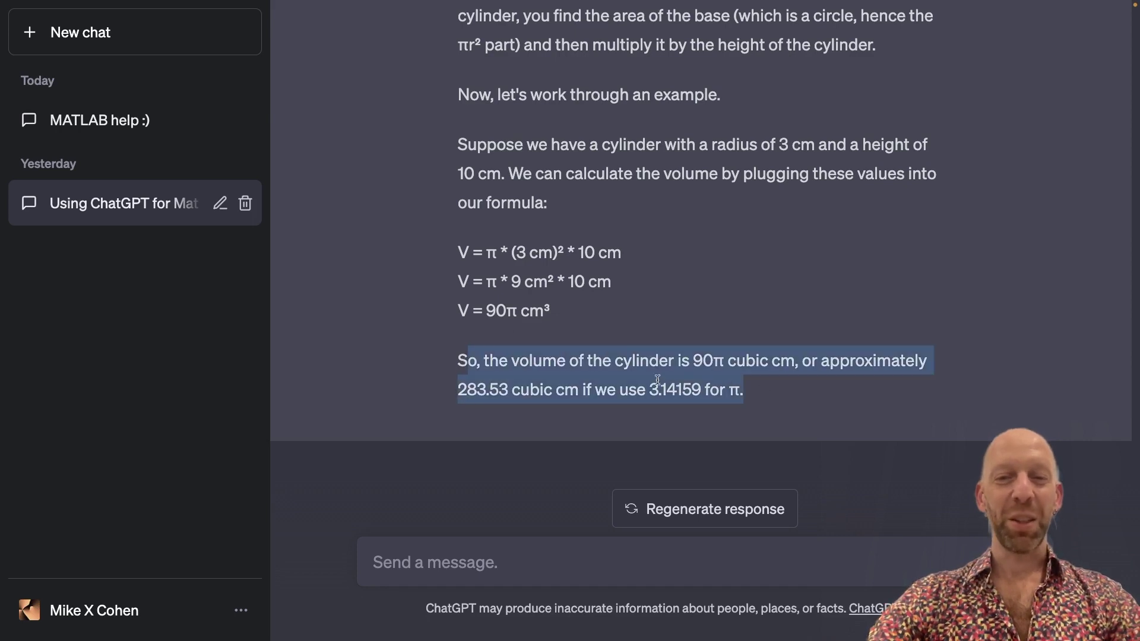
click(569, 378)
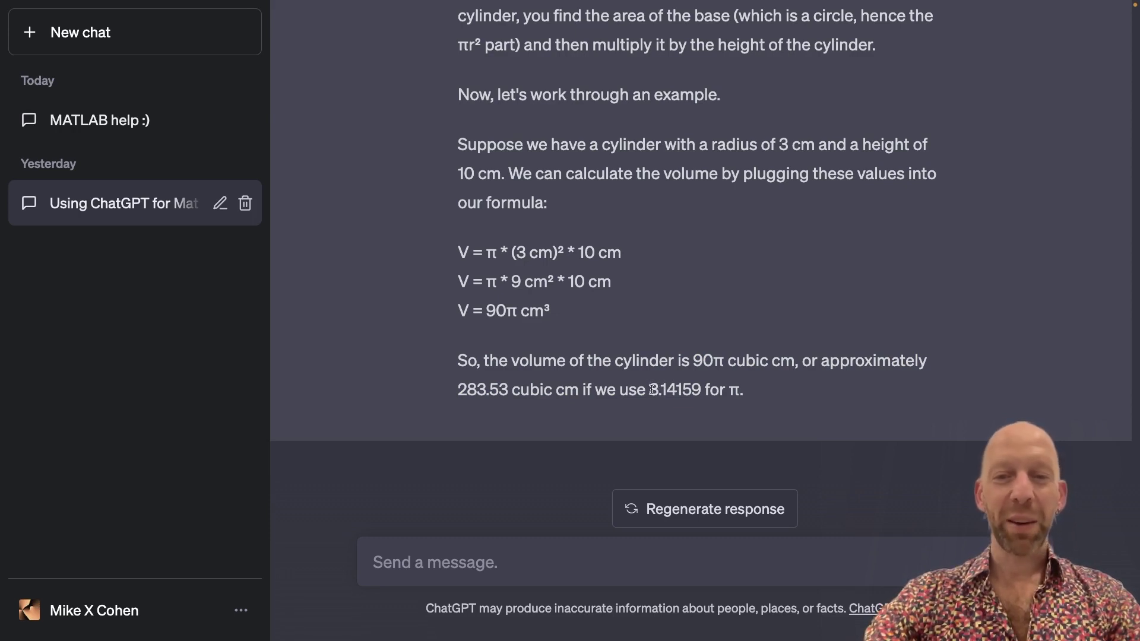
drag(650, 392, 718, 405)
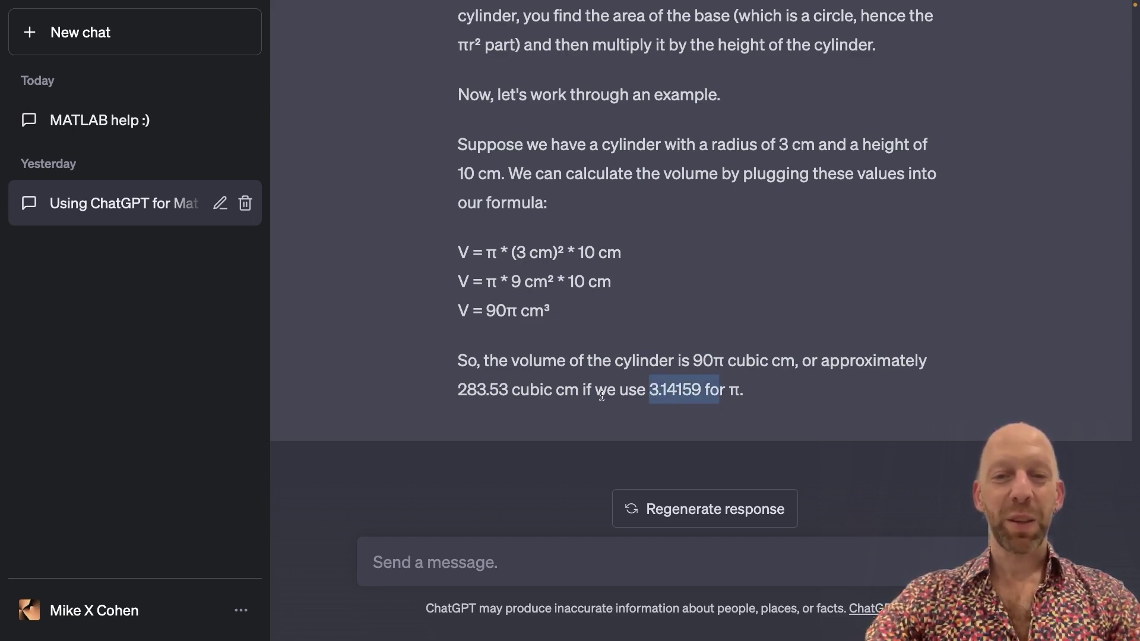
drag(507, 390, 457, 392)
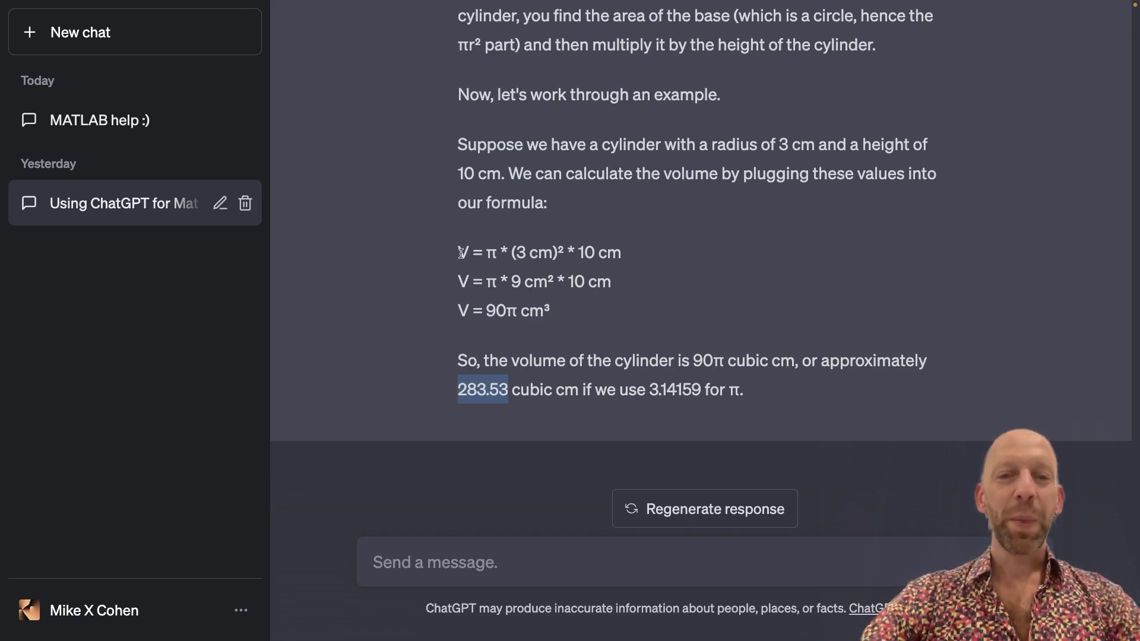
- Paste an unsent follow-up asking for tips or mnemonics to memorize V = πr²h
click(419, 563)
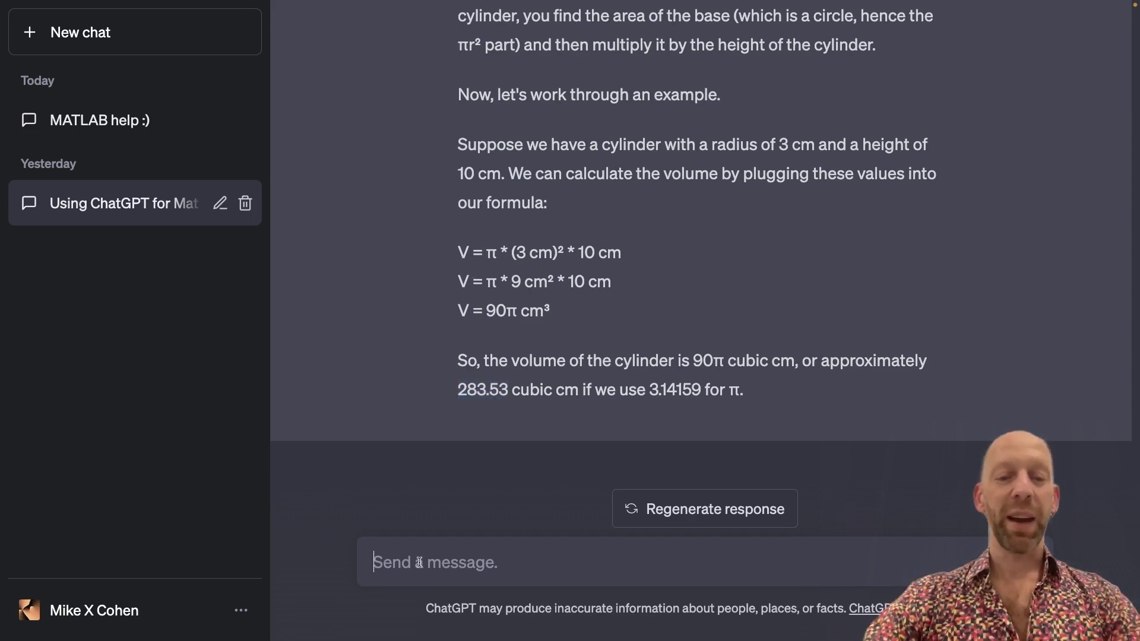
text(That formula is hard to remember. Do you have any tips or mnemonics to help me memorize it?)
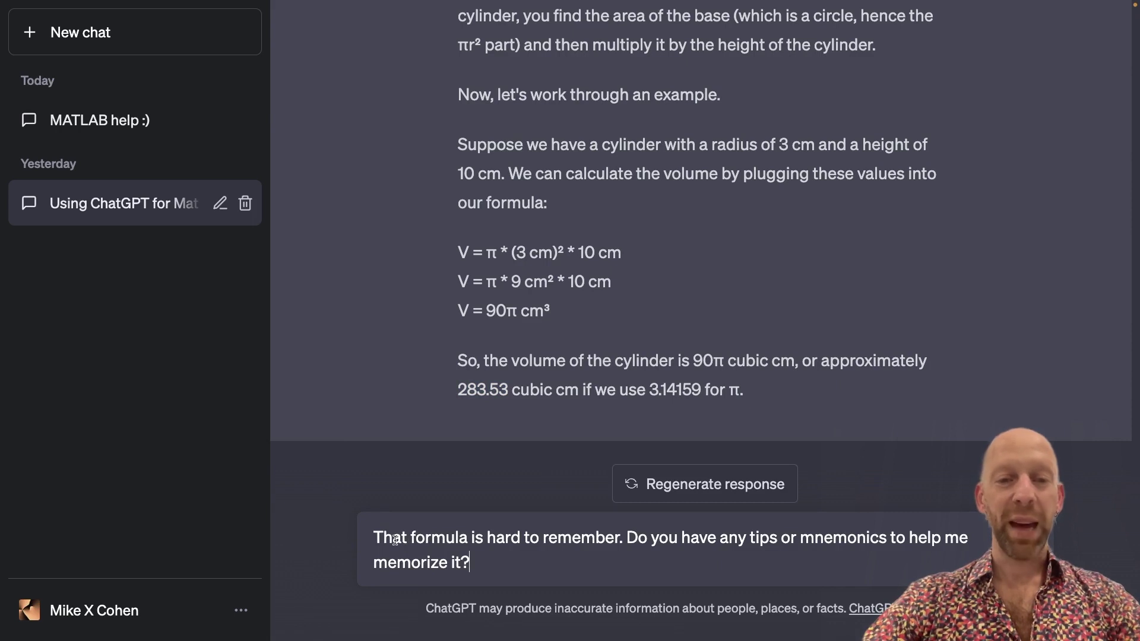
drag(392, 538, 468, 537)
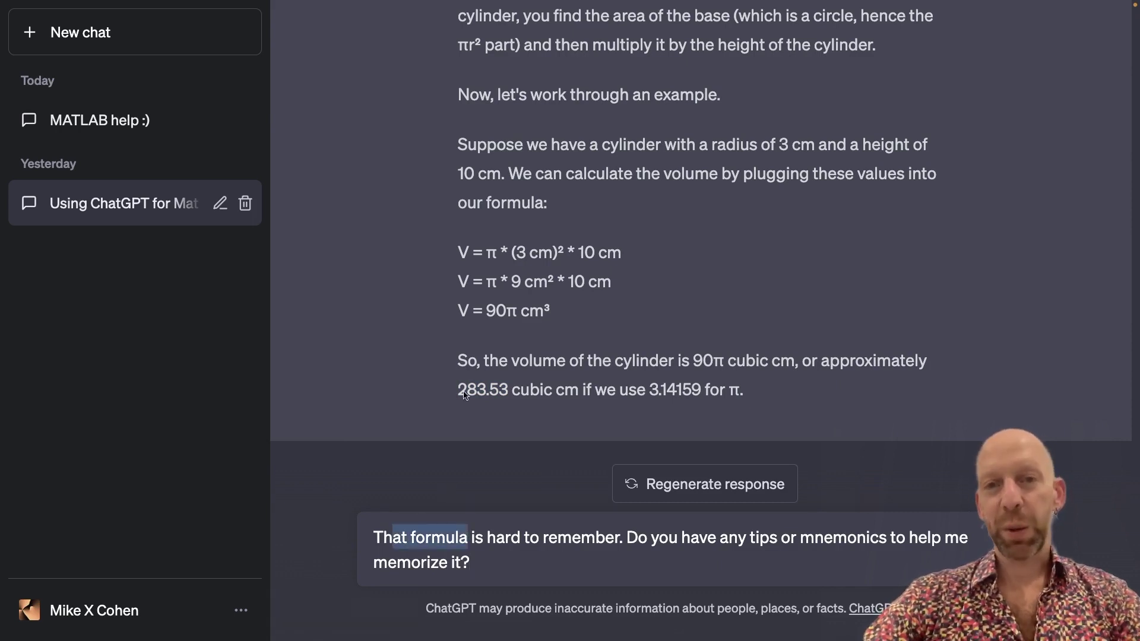
scroll(477, 267, up, 6)
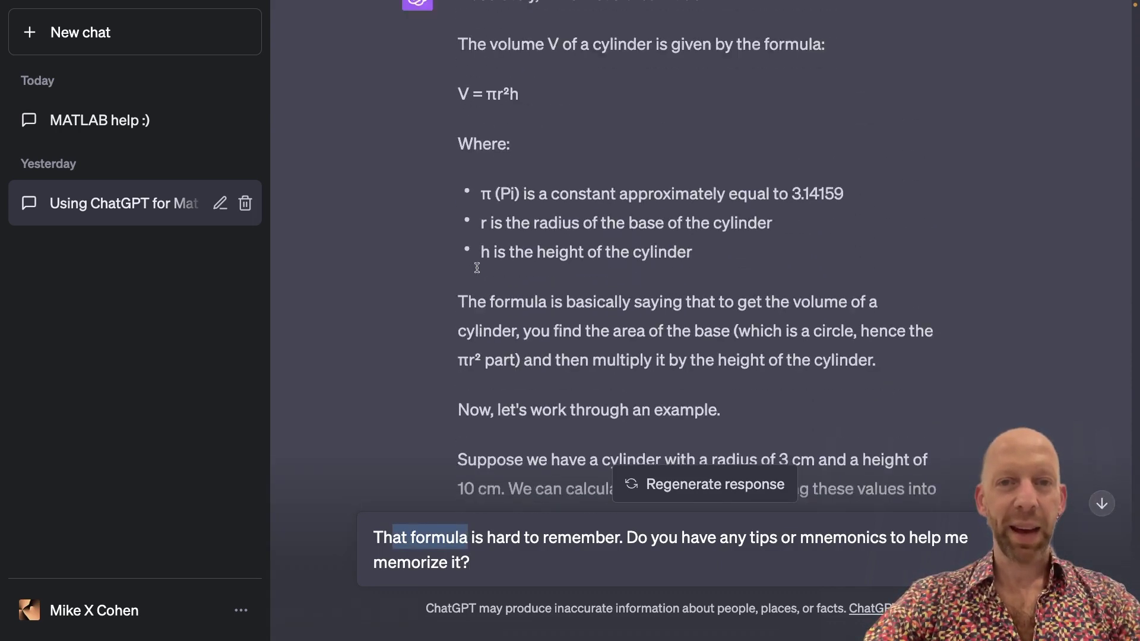
drag(457, 181, 557, 199)
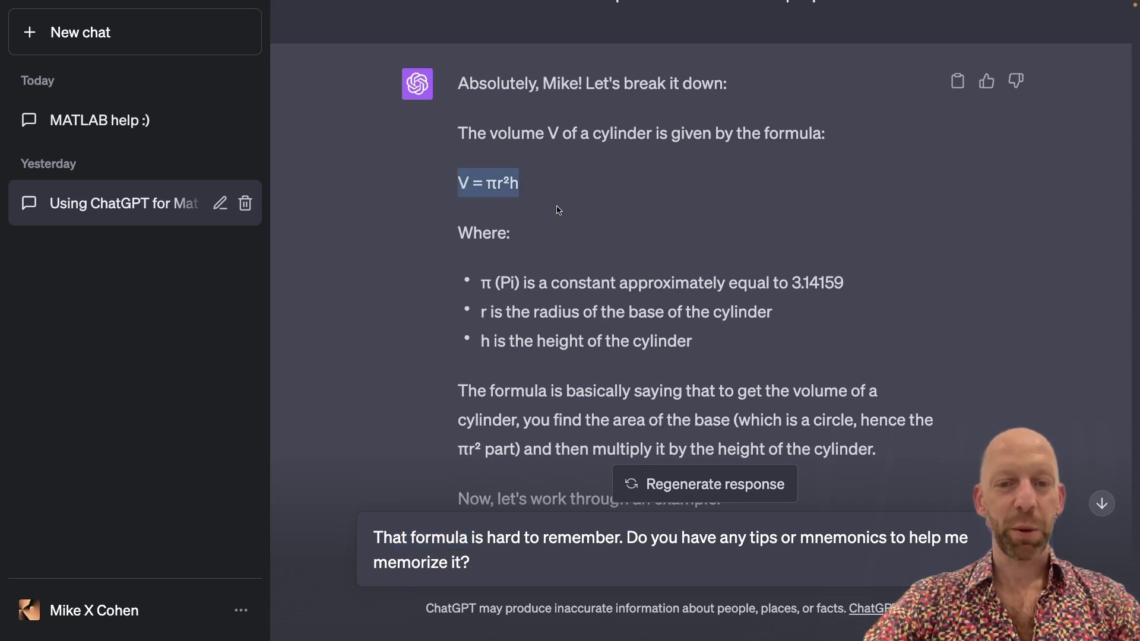
scroll(536, 231, down, 7)
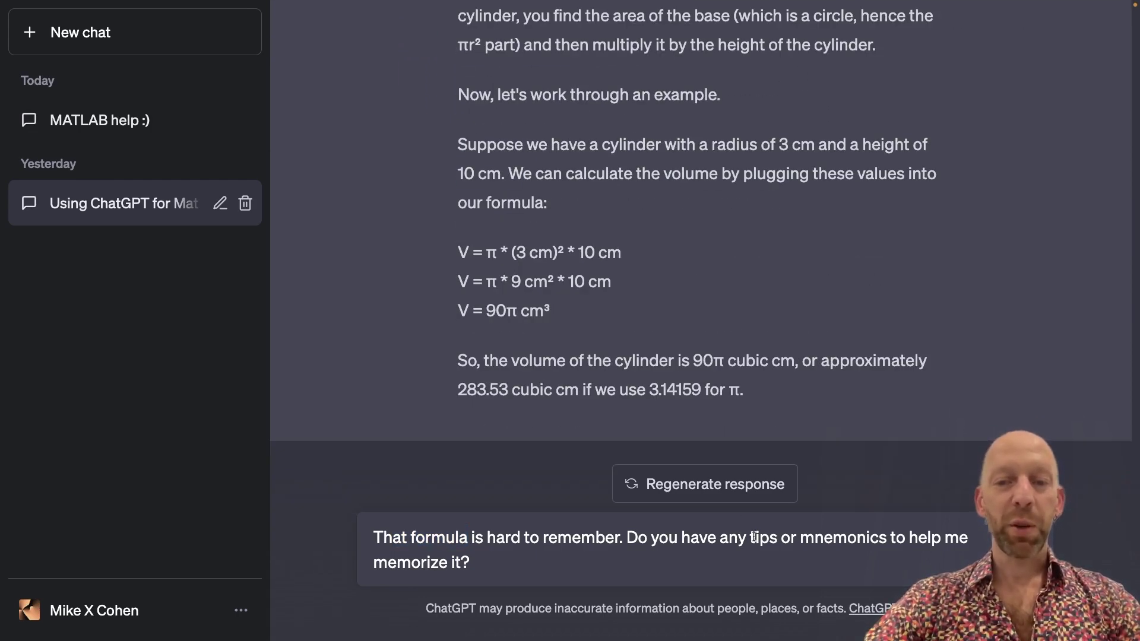
drag(800, 538, 886, 536)
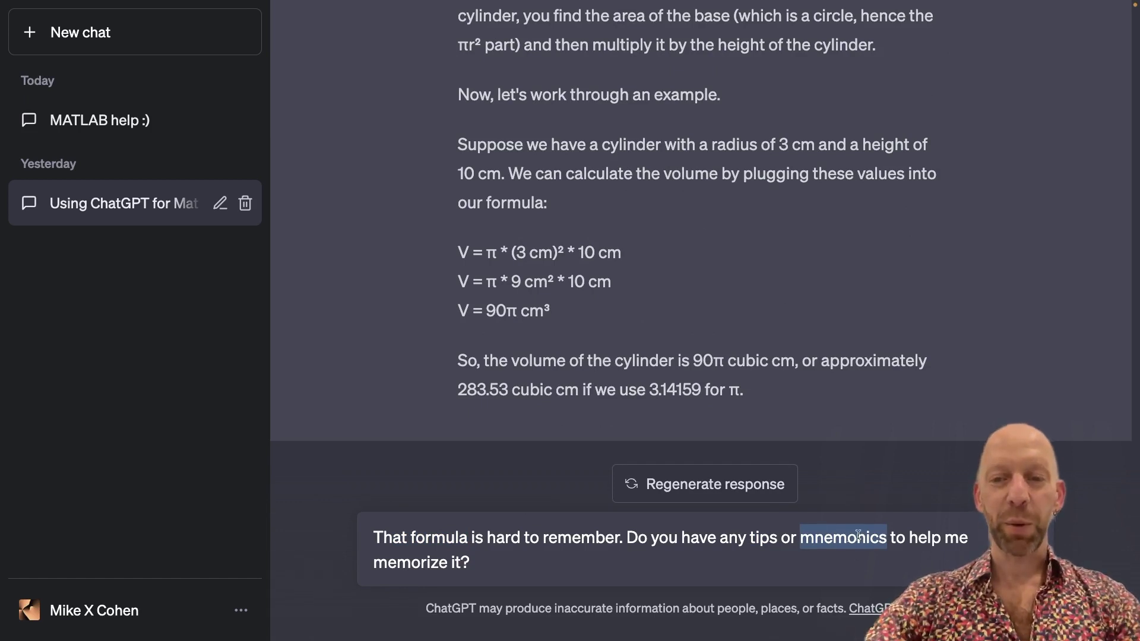
click(479, 565)
key(ctrl+a)
click(461, 563)
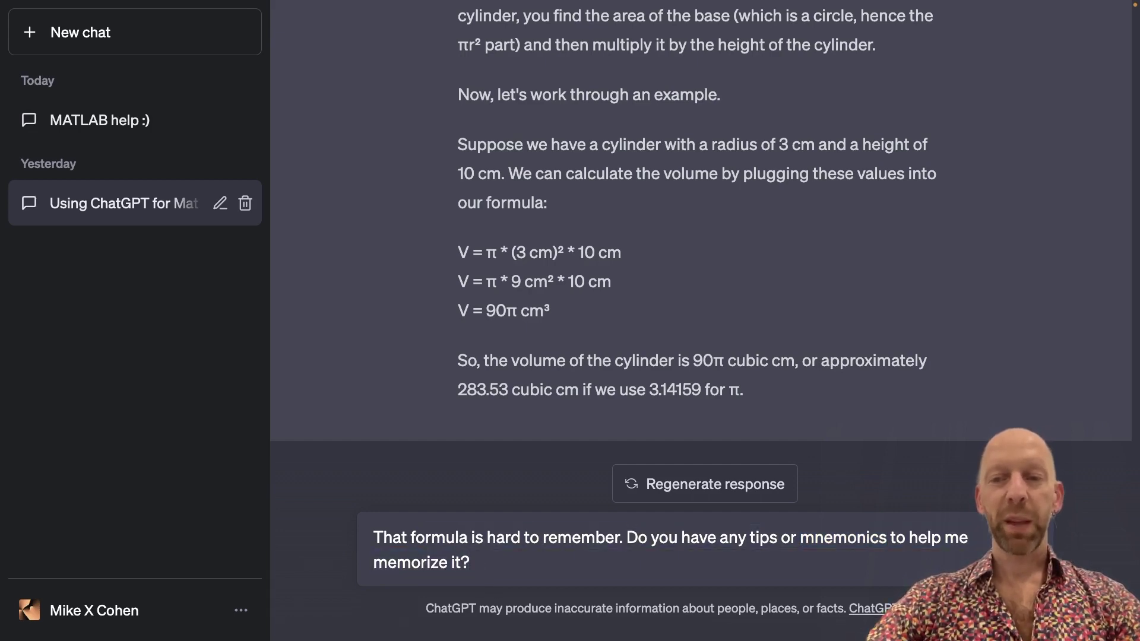
- Send the memory-tips question and review the 'pie are round' mnemonic in the reply
key(Return)
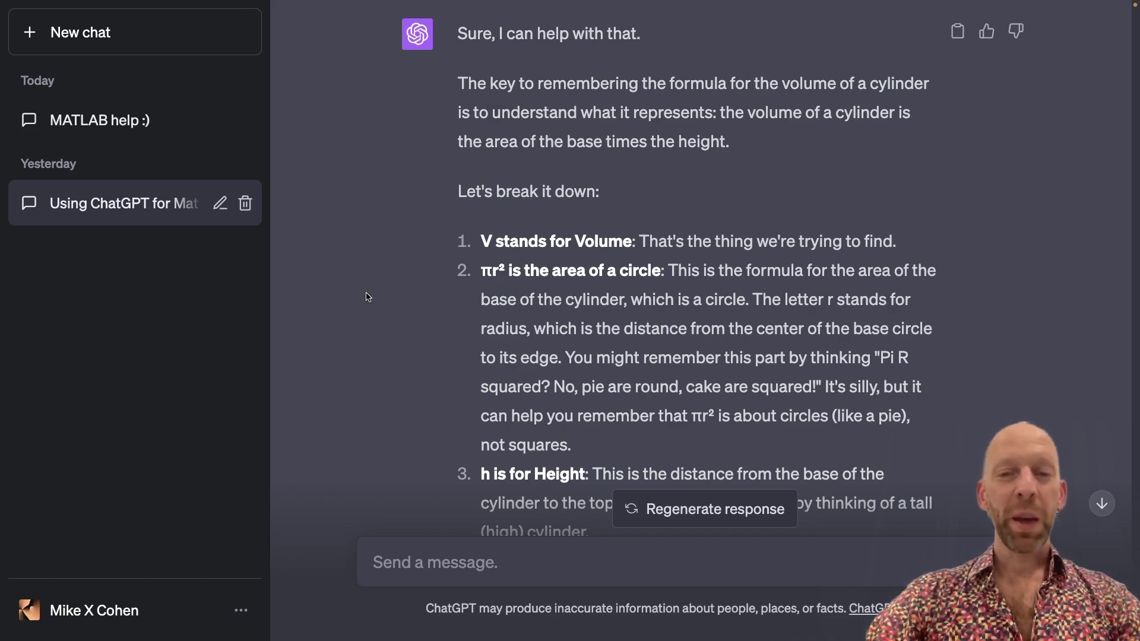
drag(575, 356, 574, 418)
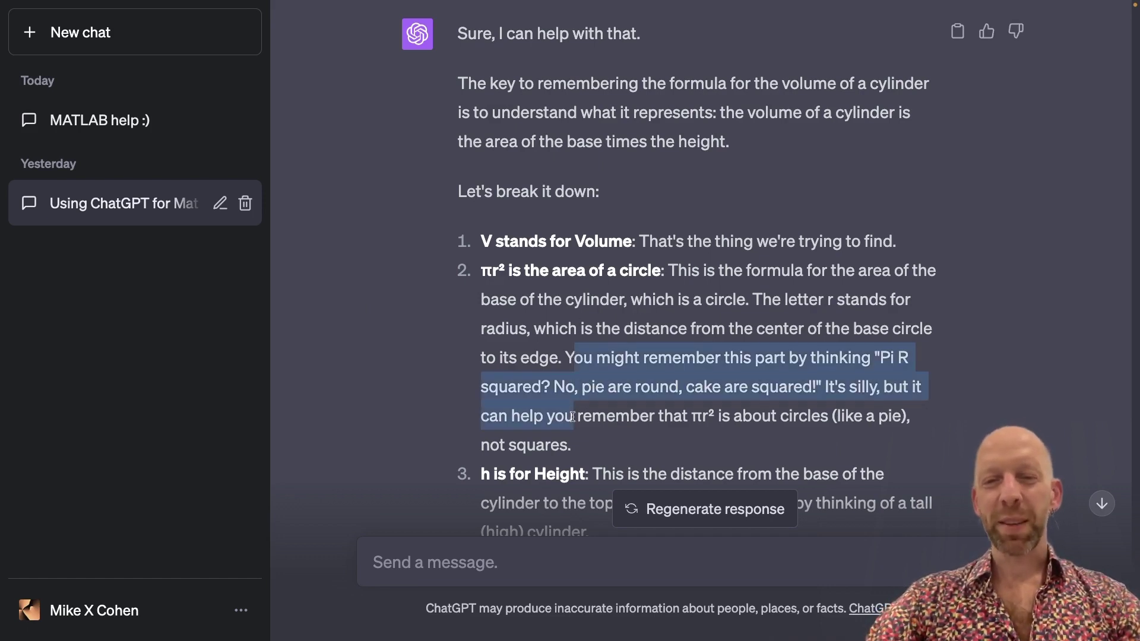
click(530, 349)
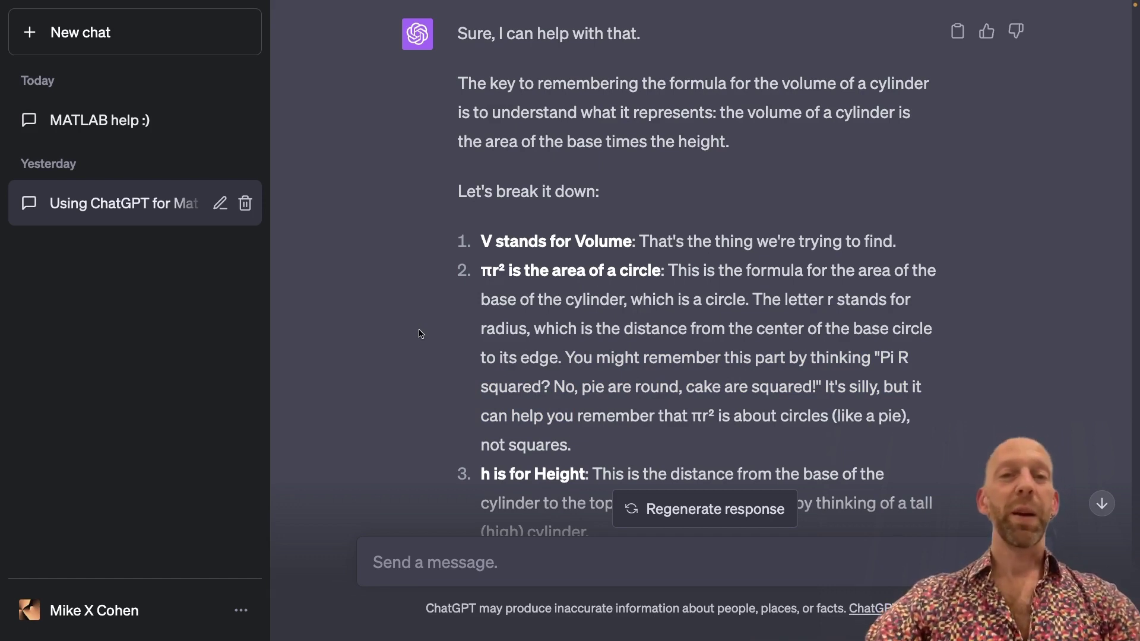
drag(468, 85, 525, 299)
click(525, 299)
- Review the reply's breakdown of V, πr² and h and its learn-it-in-parts tip
scroll(410, 261, down, 3)
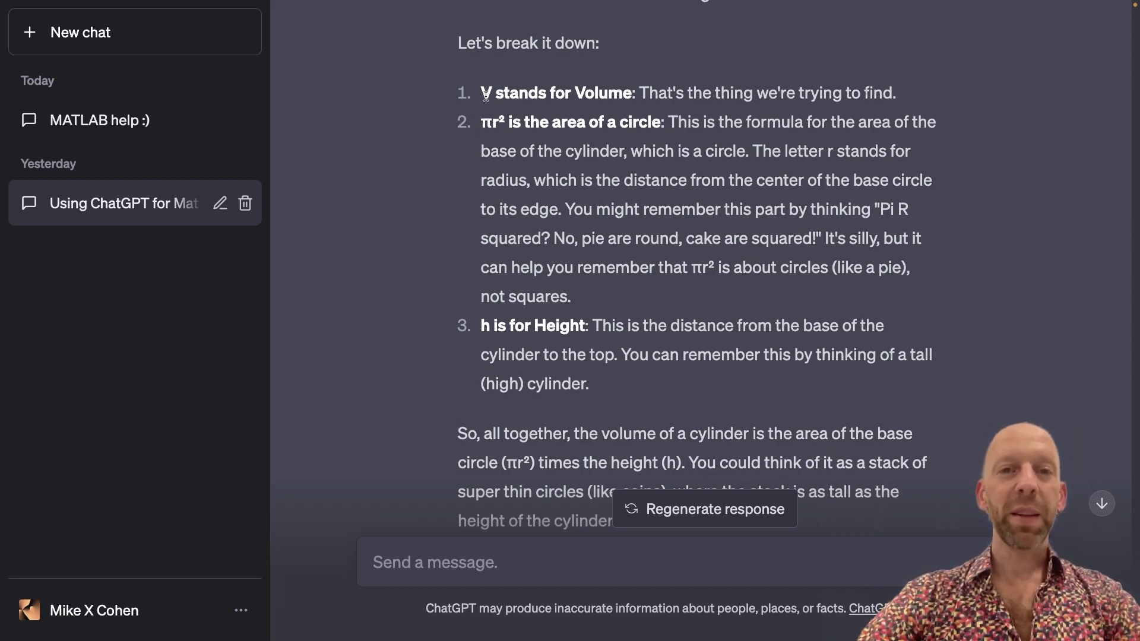
drag(483, 93, 548, 380)
scroll(504, 241, down, 5)
drag(496, 221, 536, 397)
click(431, 303)
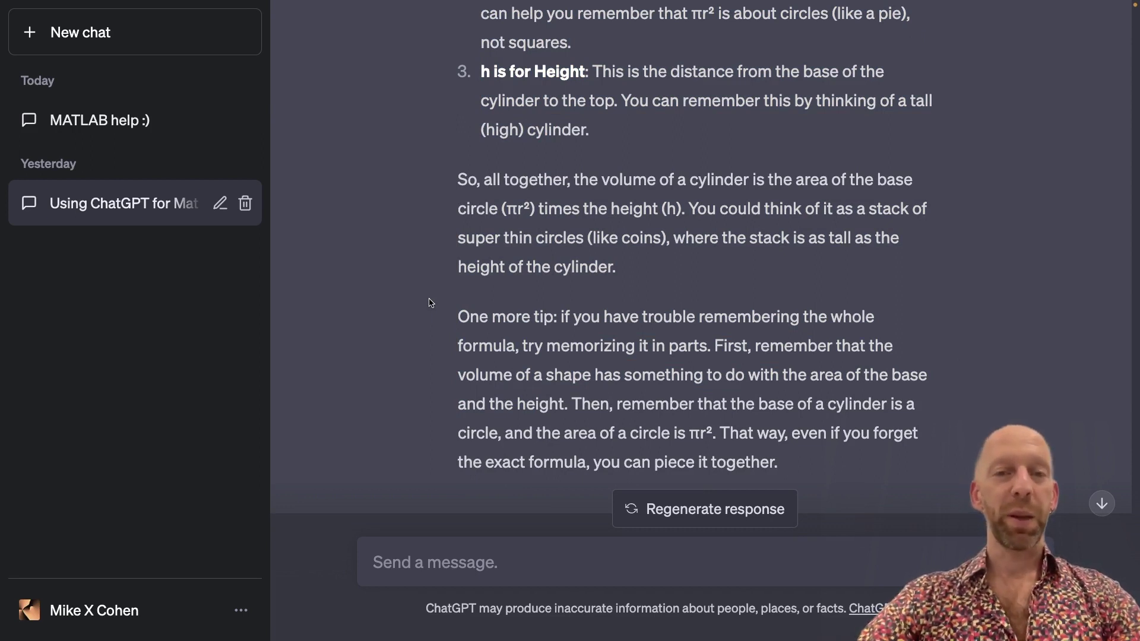
scroll(439, 300, down, 1)
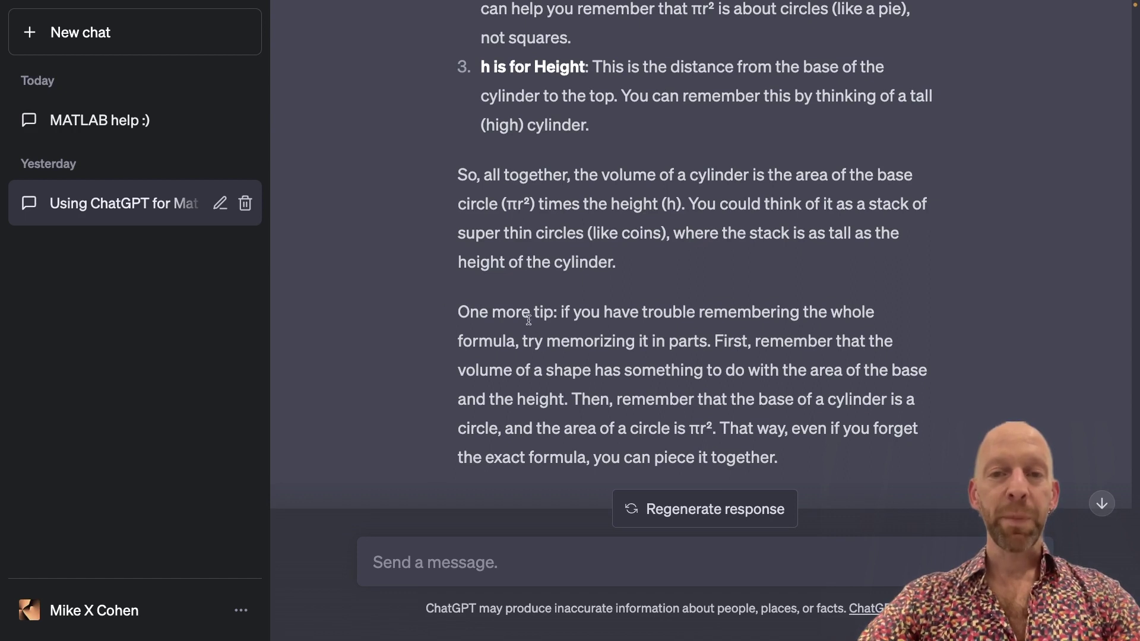
drag(534, 341, 649, 342)
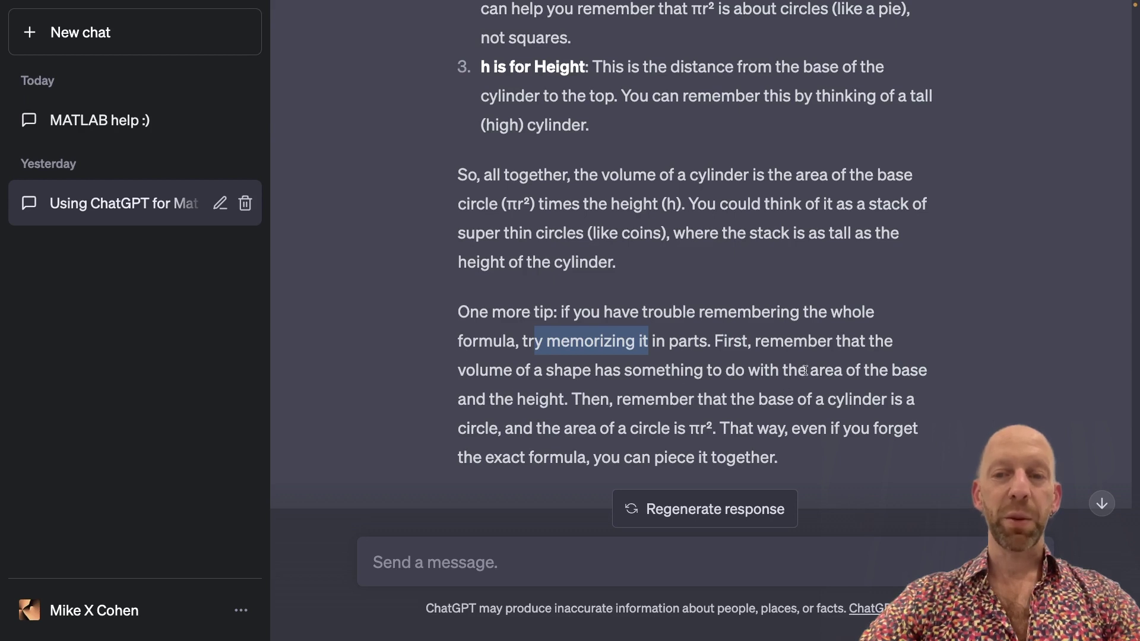
drag(806, 370, 571, 396)
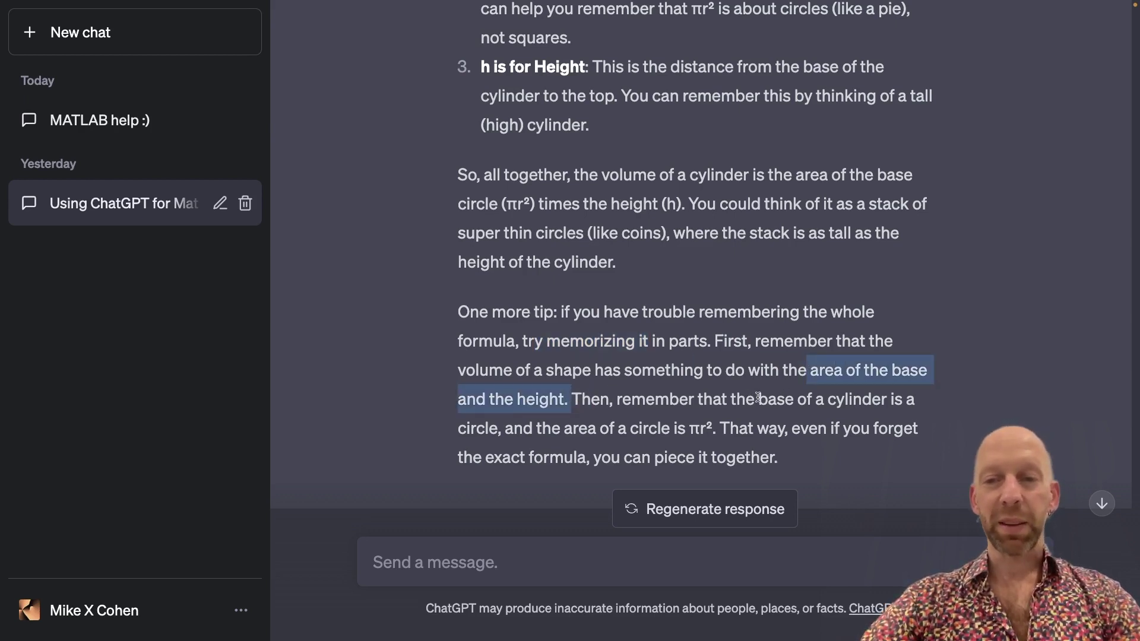
drag(759, 398, 516, 427)
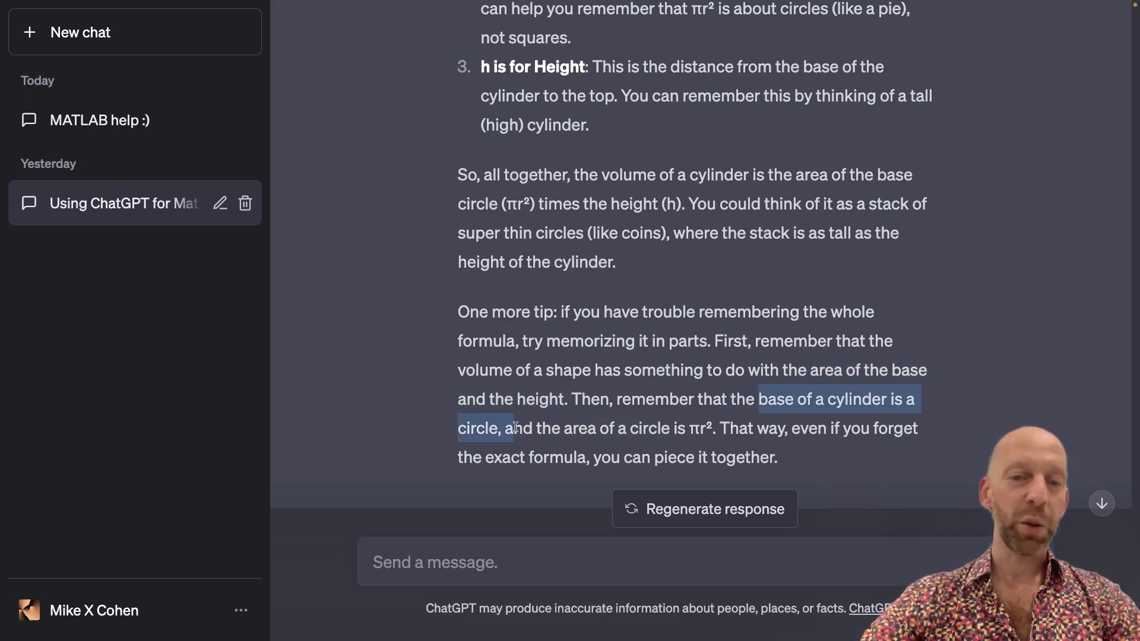
click(675, 425)
drag(725, 427, 582, 383)
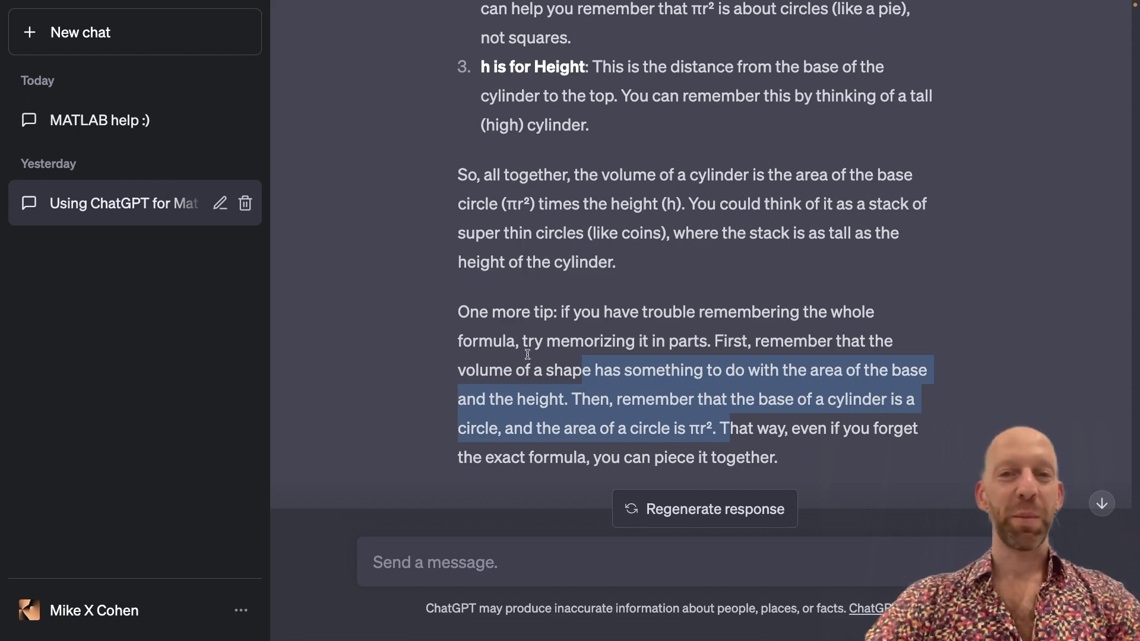
scroll(403, 190, up, 4)
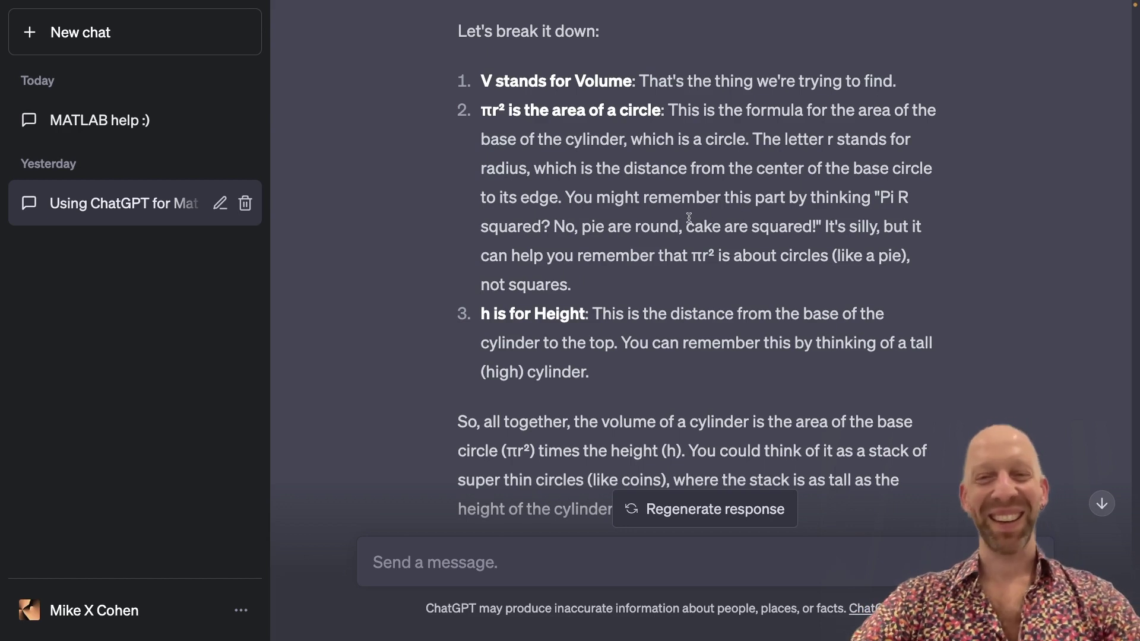
drag(685, 221, 797, 224)
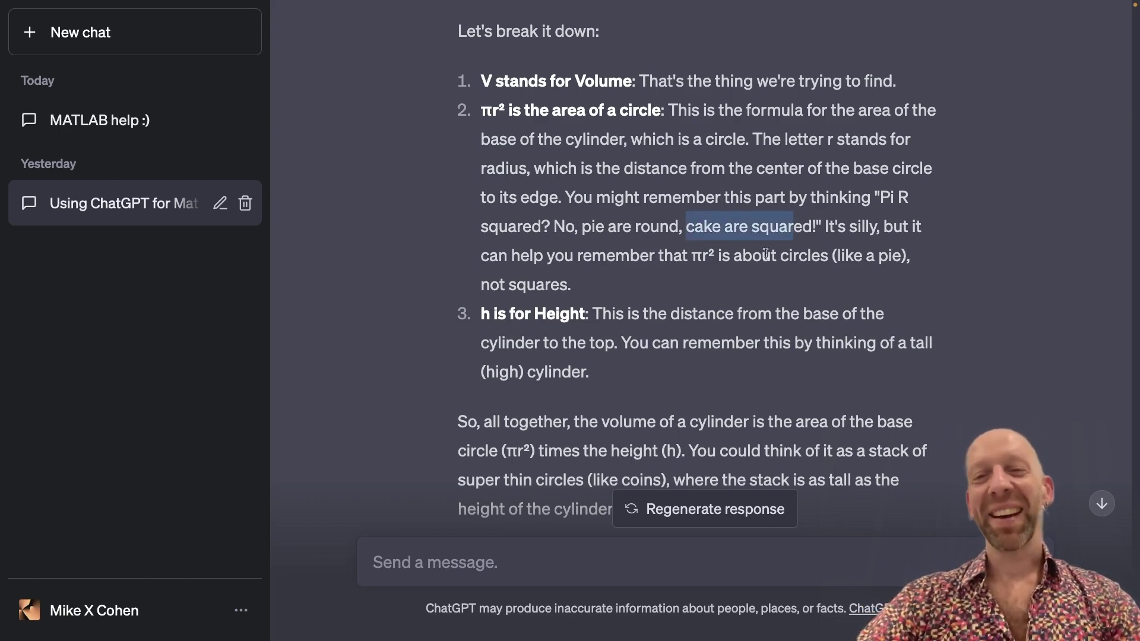
drag(826, 226, 903, 226)
drag(565, 256, 716, 256)
click(741, 255)
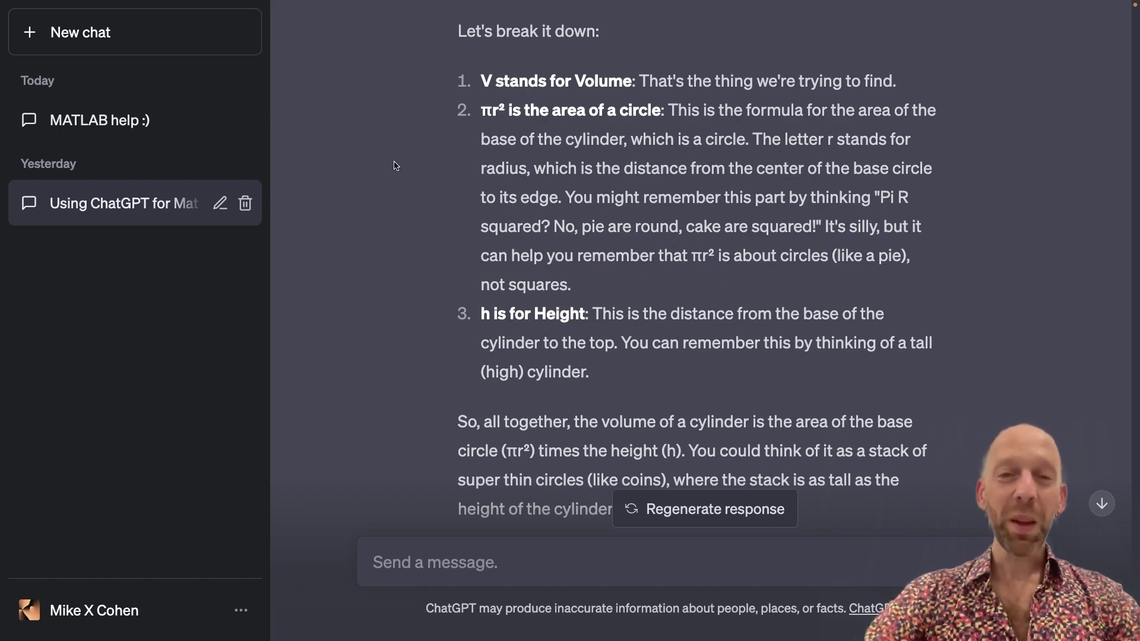
scroll(396, 165, down, 3)
scroll(396, 166, down, 2)
scroll(396, 165, down, 4)
scroll(396, 166, down, 1)
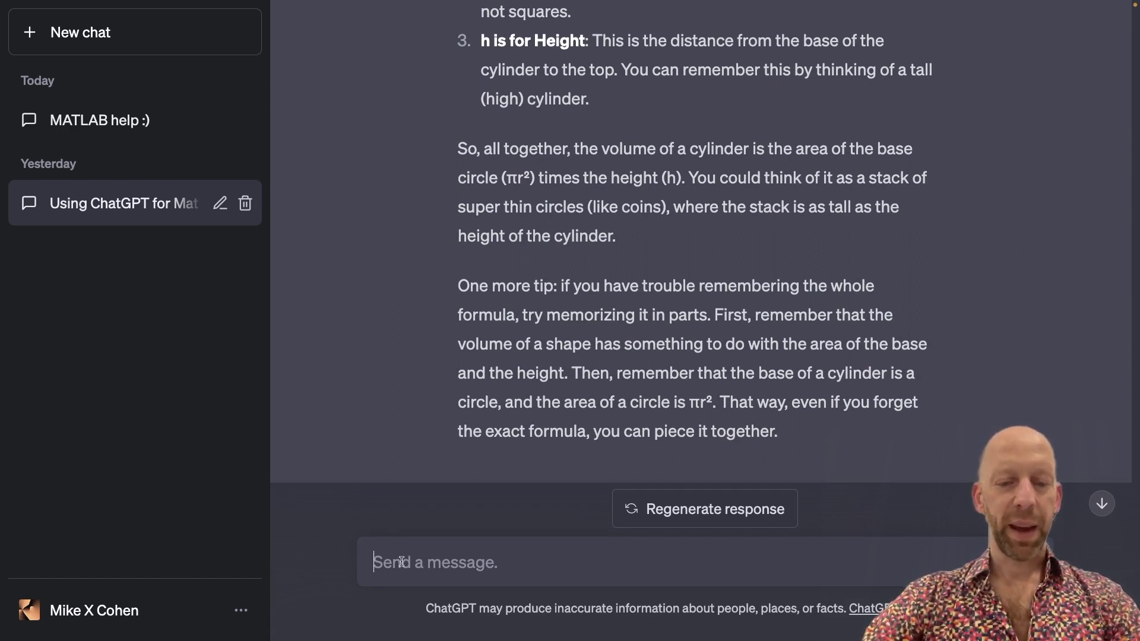
- Send the analogy question and read the stack-of-thin-pancakes reply
text(Is there an analogy that can help me learn that formula?)
key(Return)
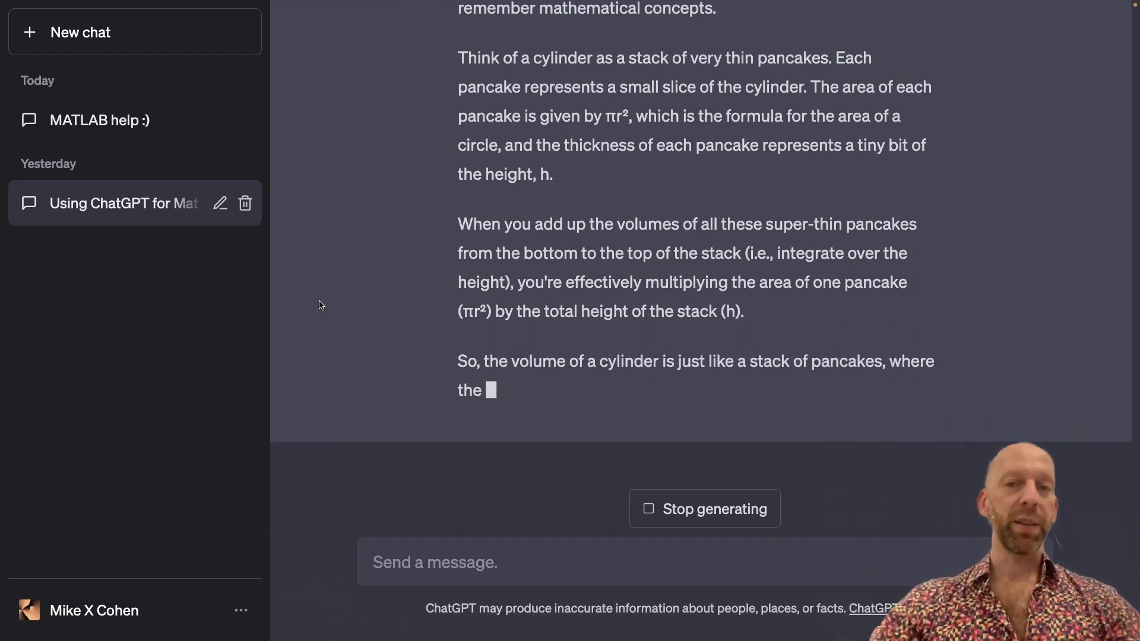
scroll(320, 306, up, 3)
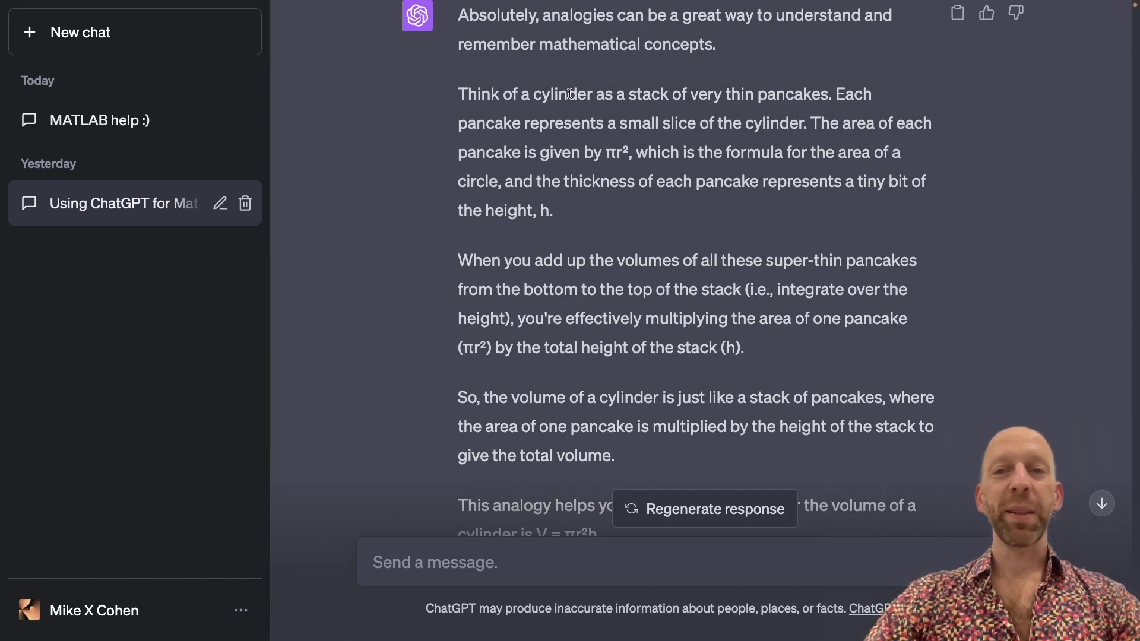
- Review the pancake analogy, then draft a request for an example problem without its solution
drag(671, 94, 669, 121)
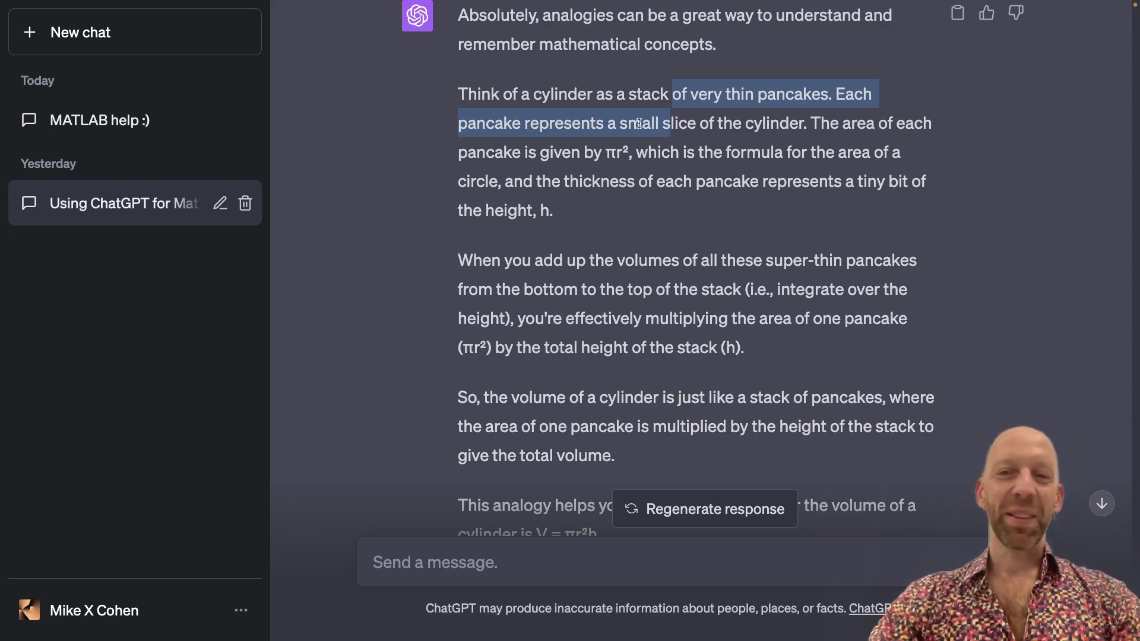
drag(539, 153, 639, 153)
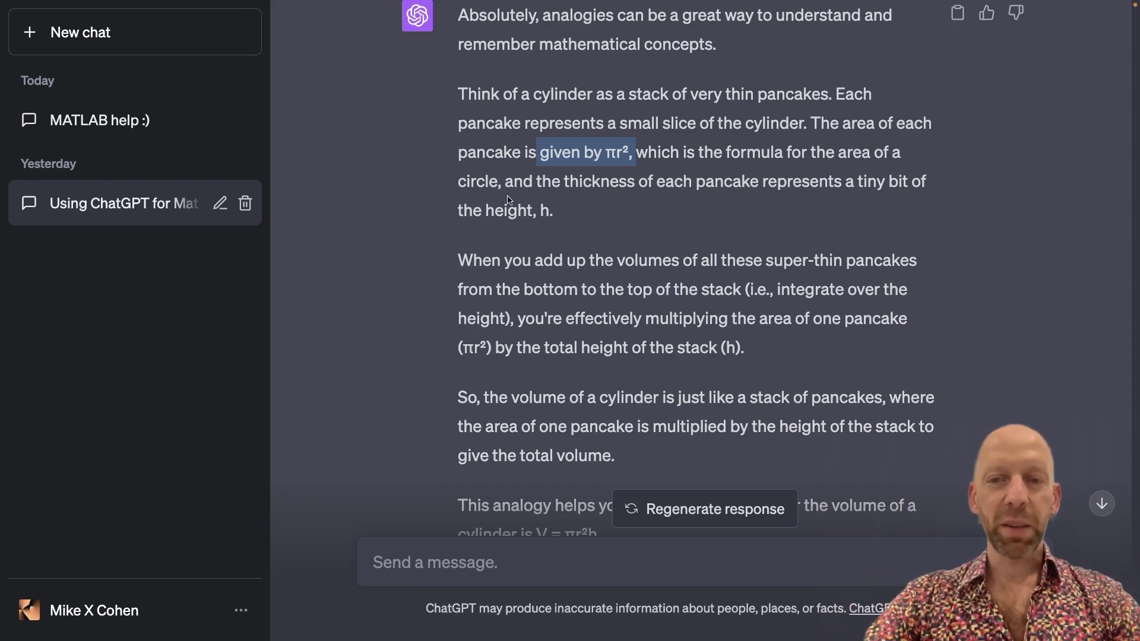
scroll(508, 201, down, 3)
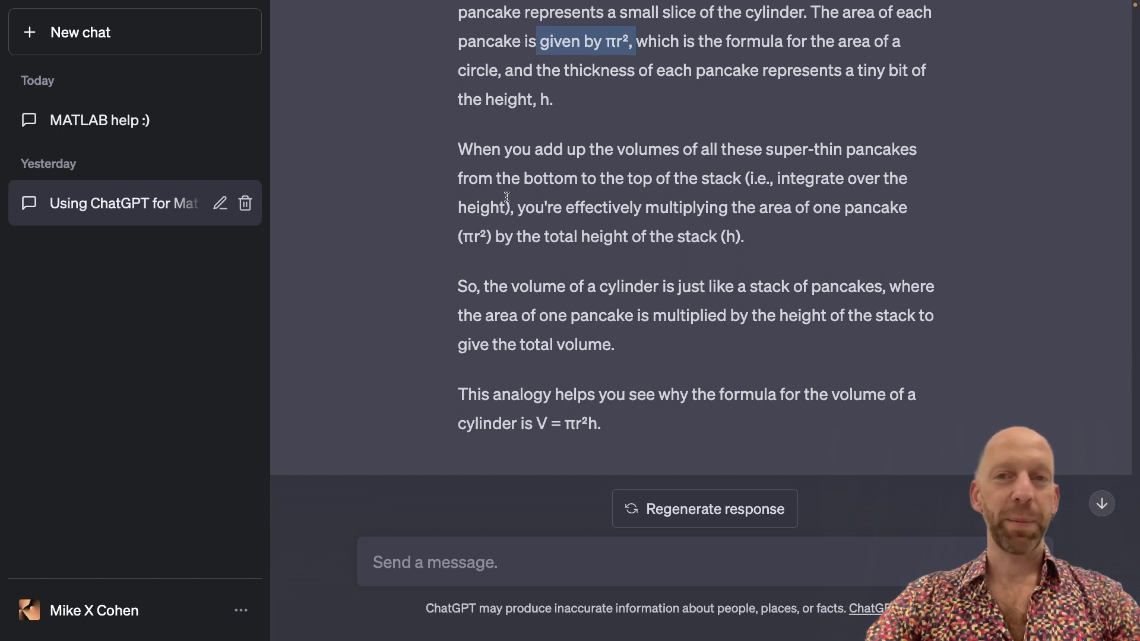
click(394, 563)
text(Now please provide an example problem but don’t give me the solution. I will then try to solve it and then tell you my answer.)
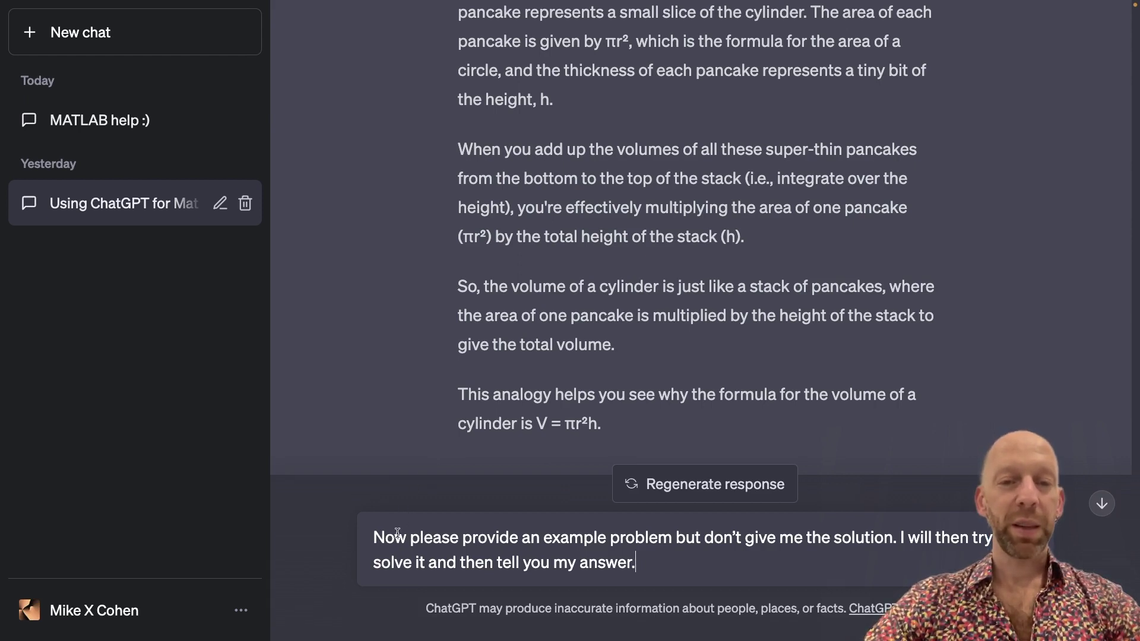
- Send the request for a practice problem whose solution is withheld until answered
drag(567, 538, 889, 534)
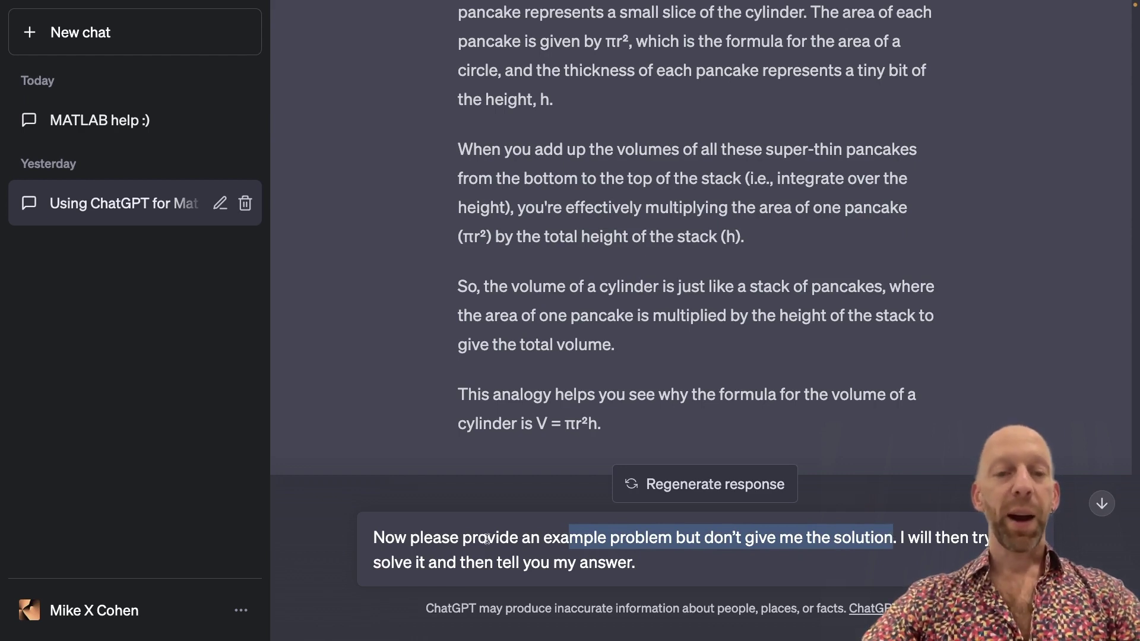
drag(419, 558, 551, 555)
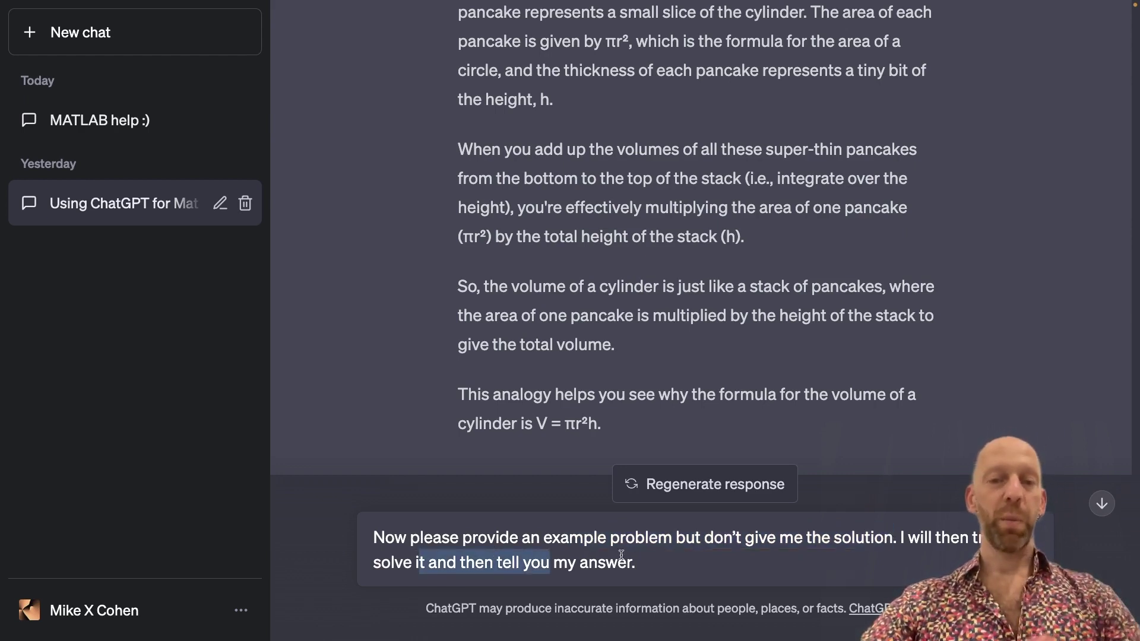
click(825, 545)
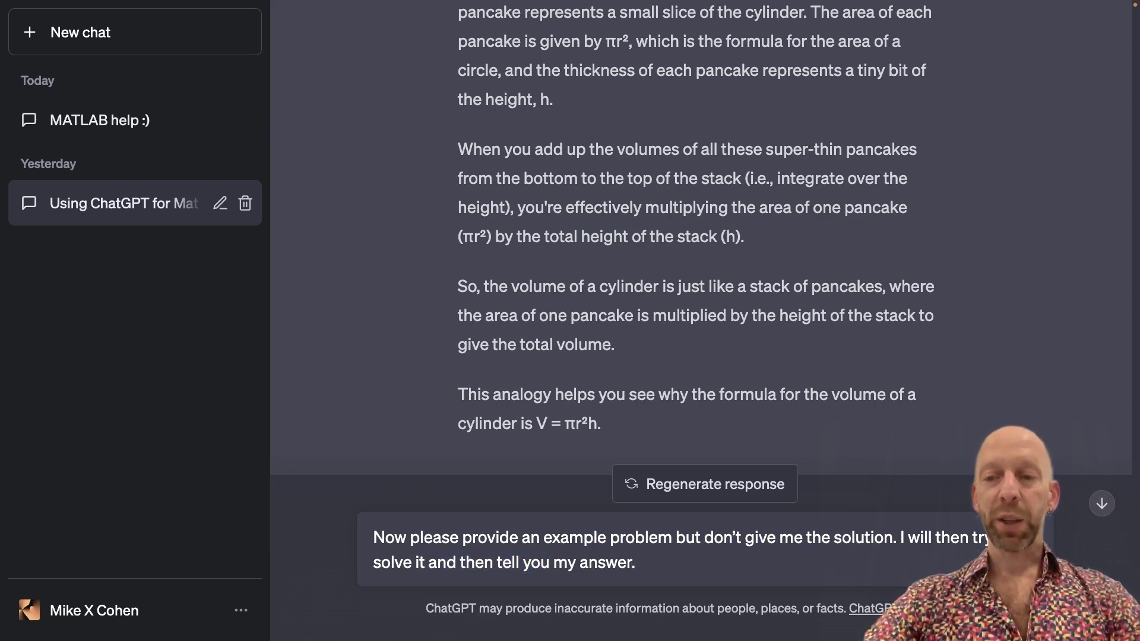
key(Return)
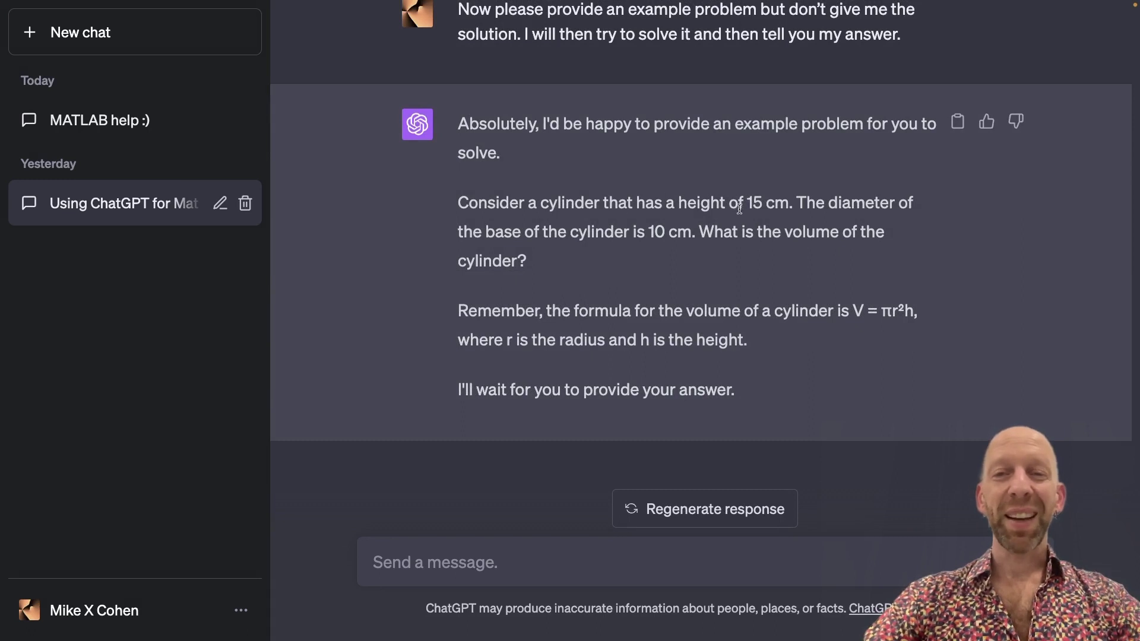
- Note the practice problem's 15 cm height and 10 cm base diameter
drag(746, 205, 793, 205)
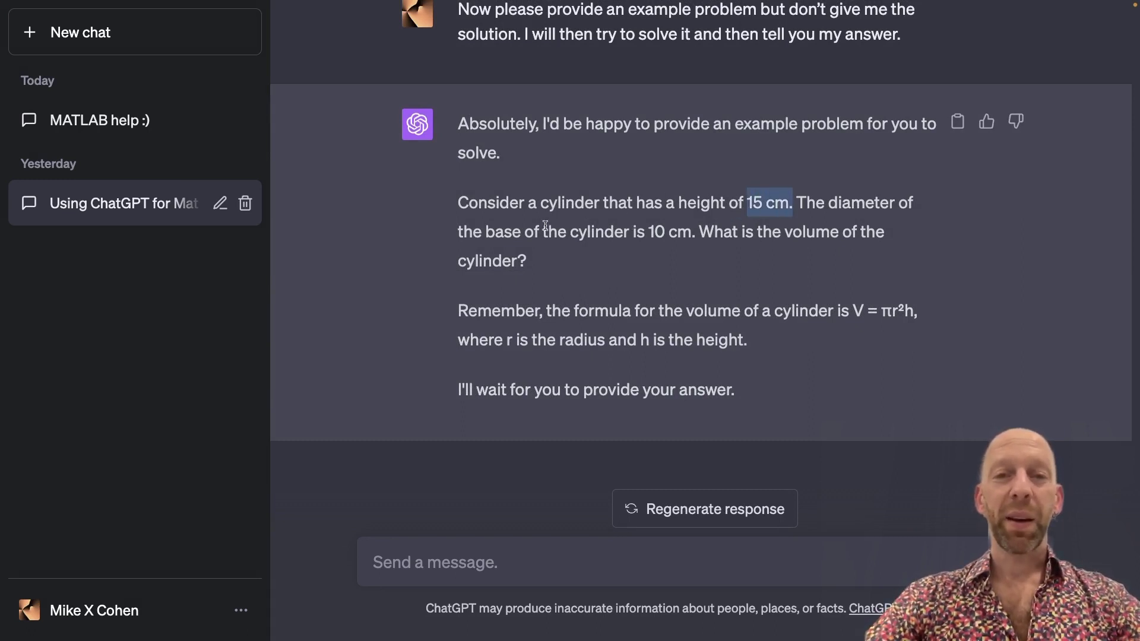
drag(623, 232, 696, 239)
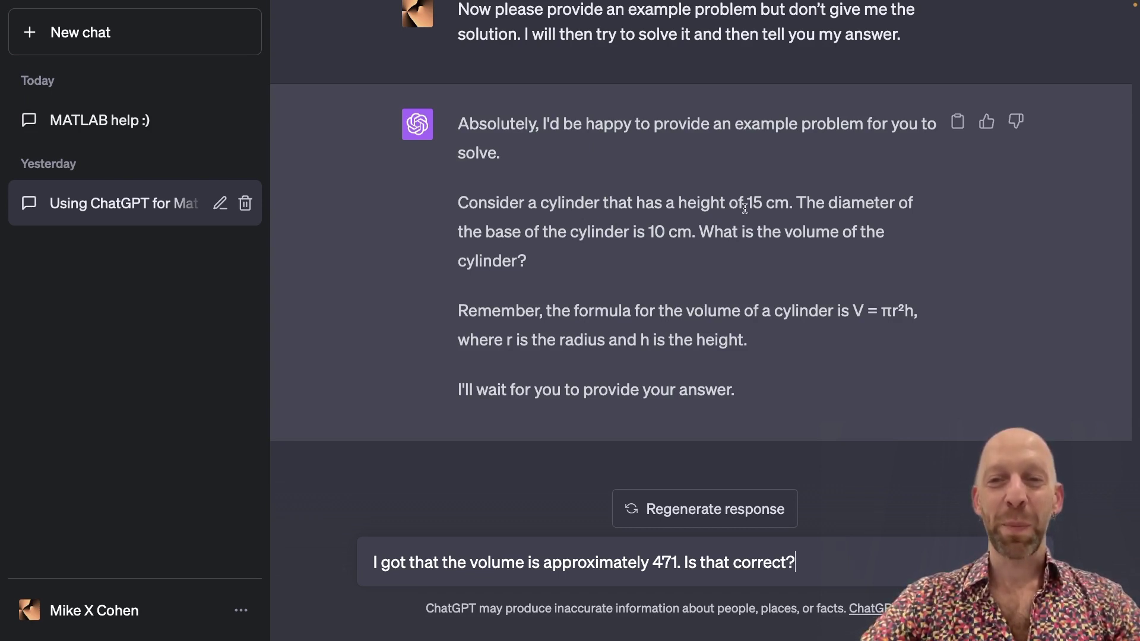
- Check the 10 cm diameter and 15 cm height, then send the answer of approximately 471
drag(828, 205, 695, 232)
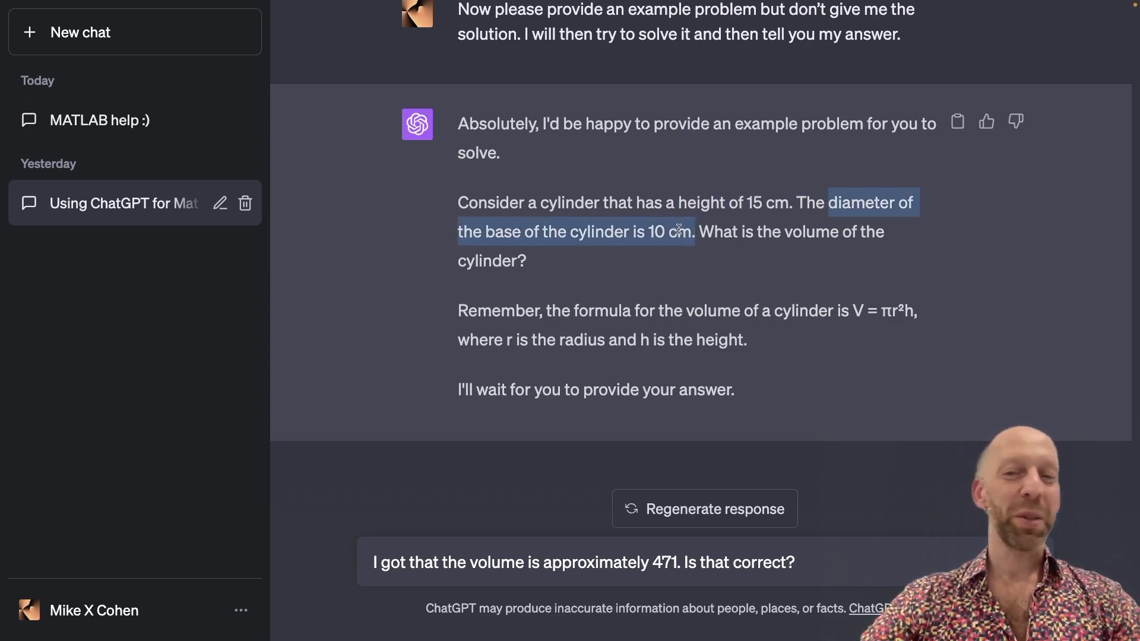
drag(892, 308, 881, 313)
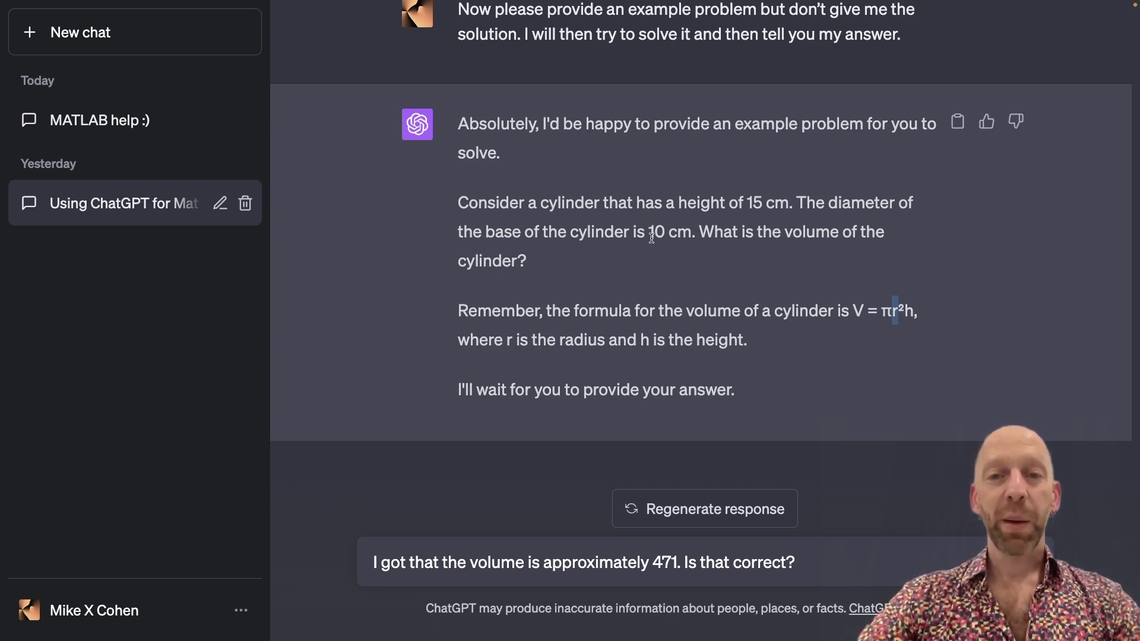
drag(652, 237, 667, 231)
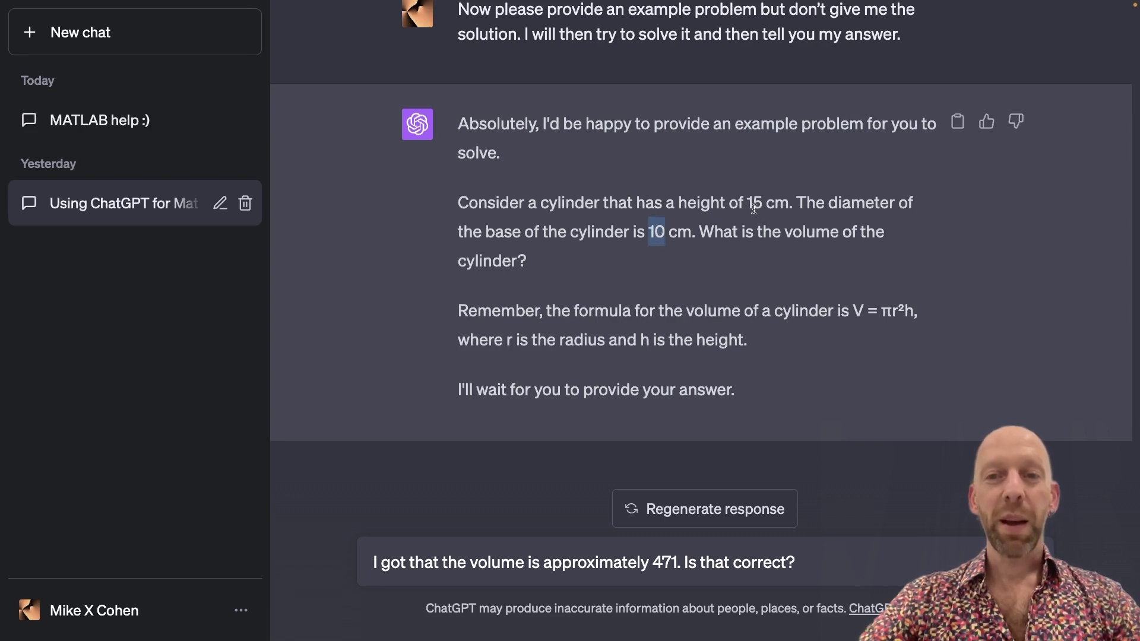
drag(753, 207, 766, 204)
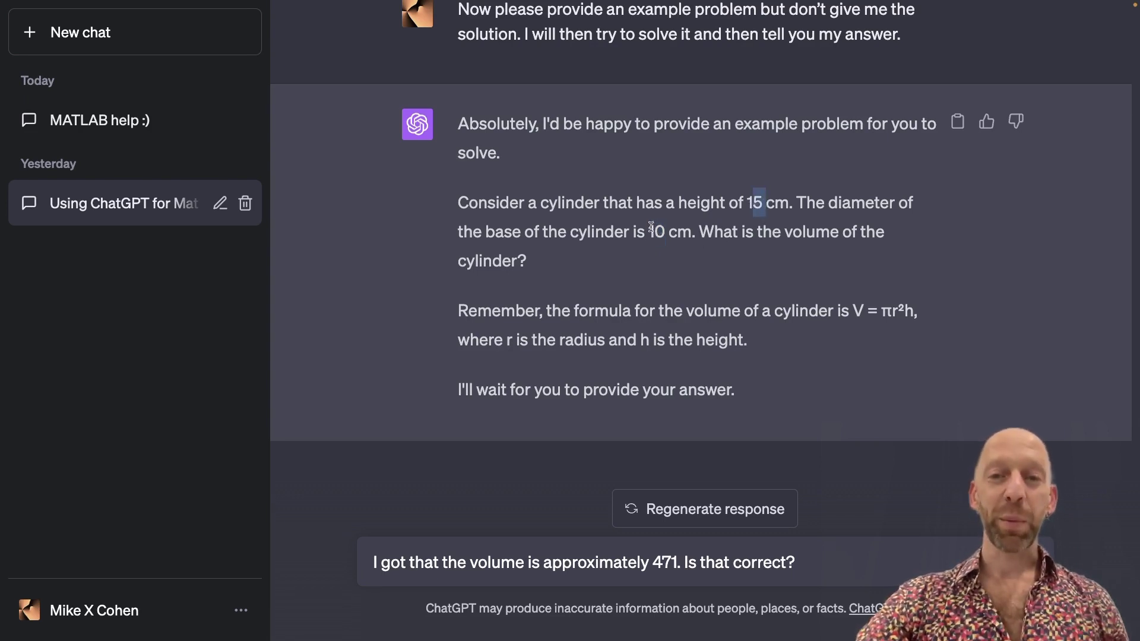
drag(649, 230, 667, 232)
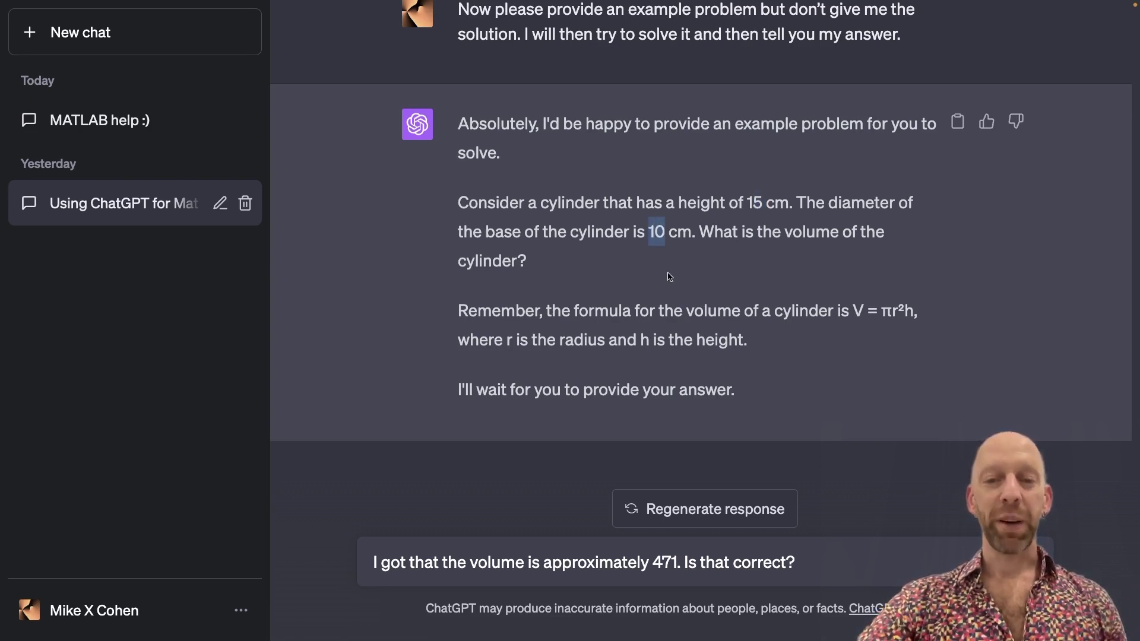
double_click(667, 561)
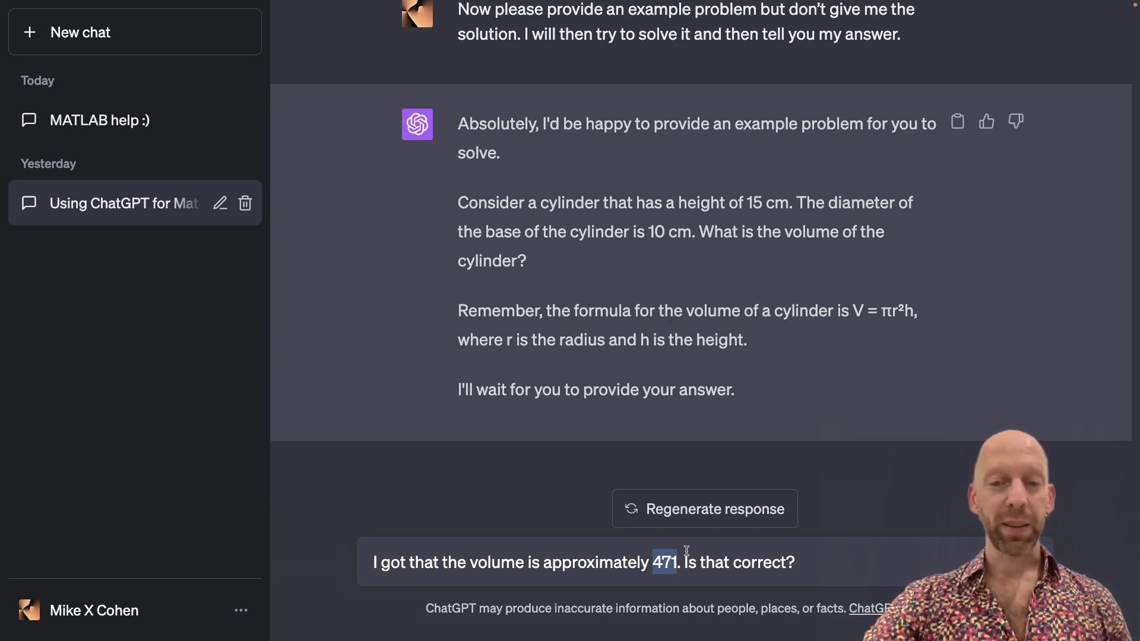
click(631, 563)
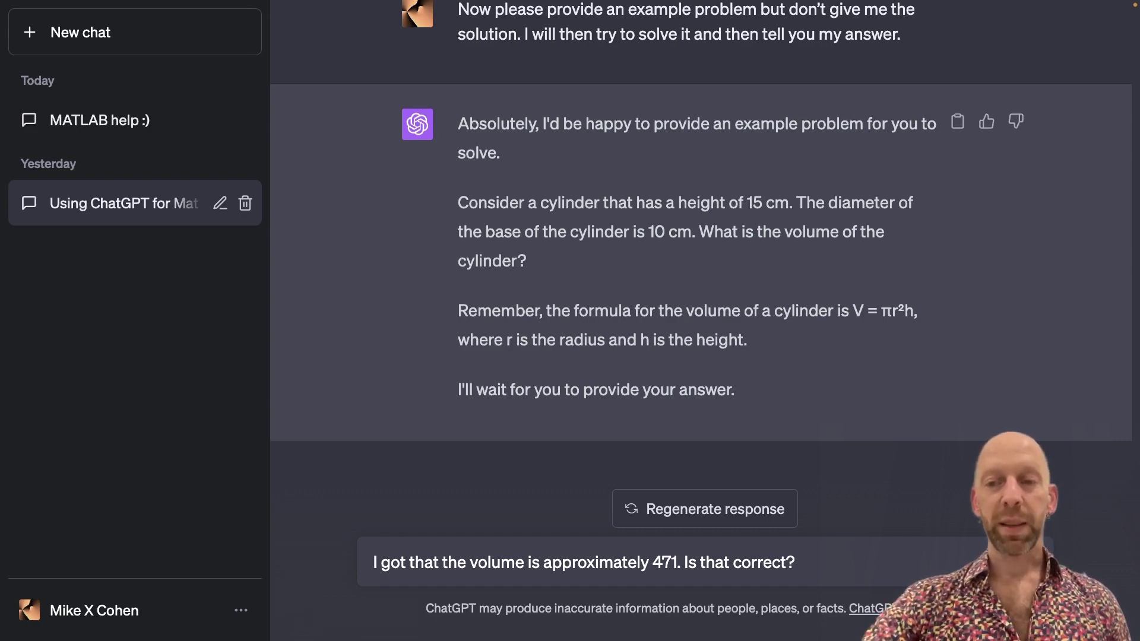
key(Return)
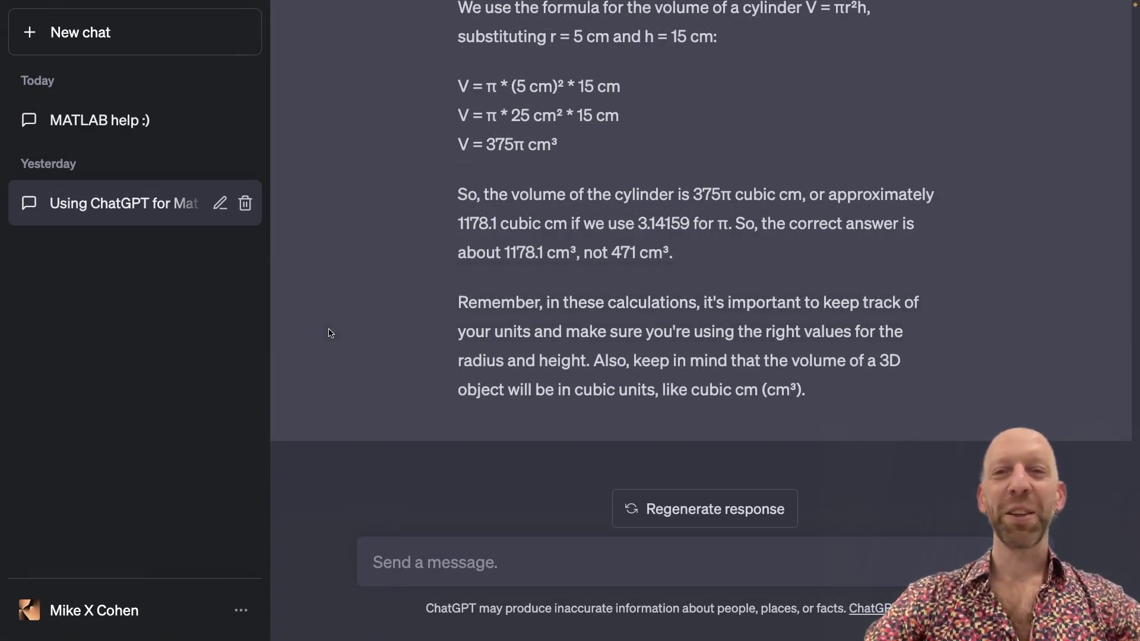
scroll(331, 333, up, 4)
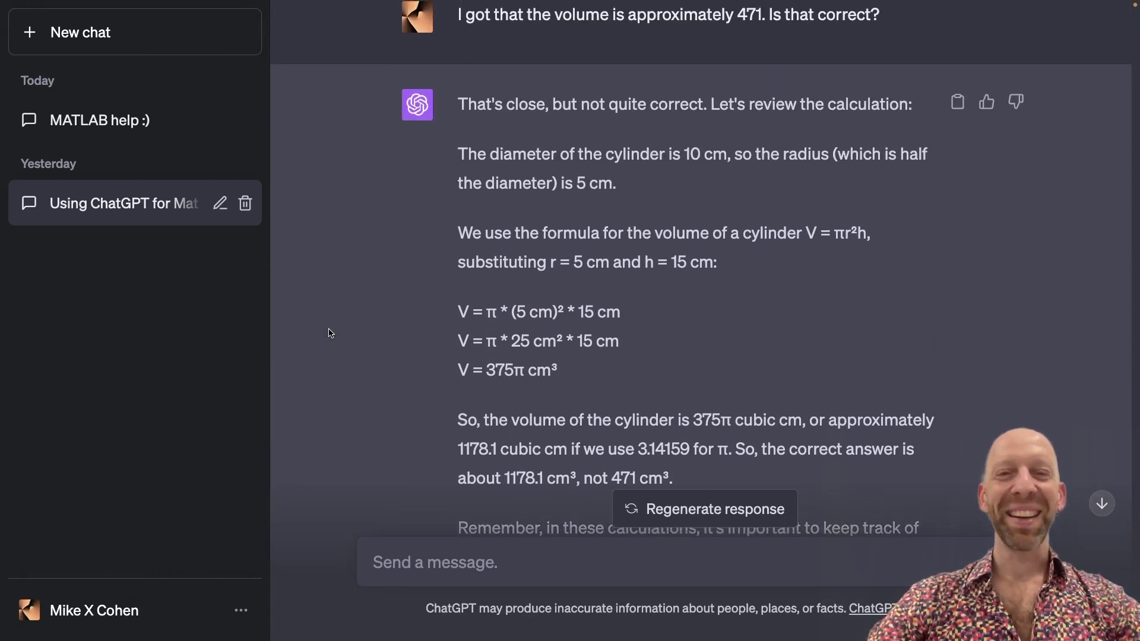
scroll(331, 334, up, 3)
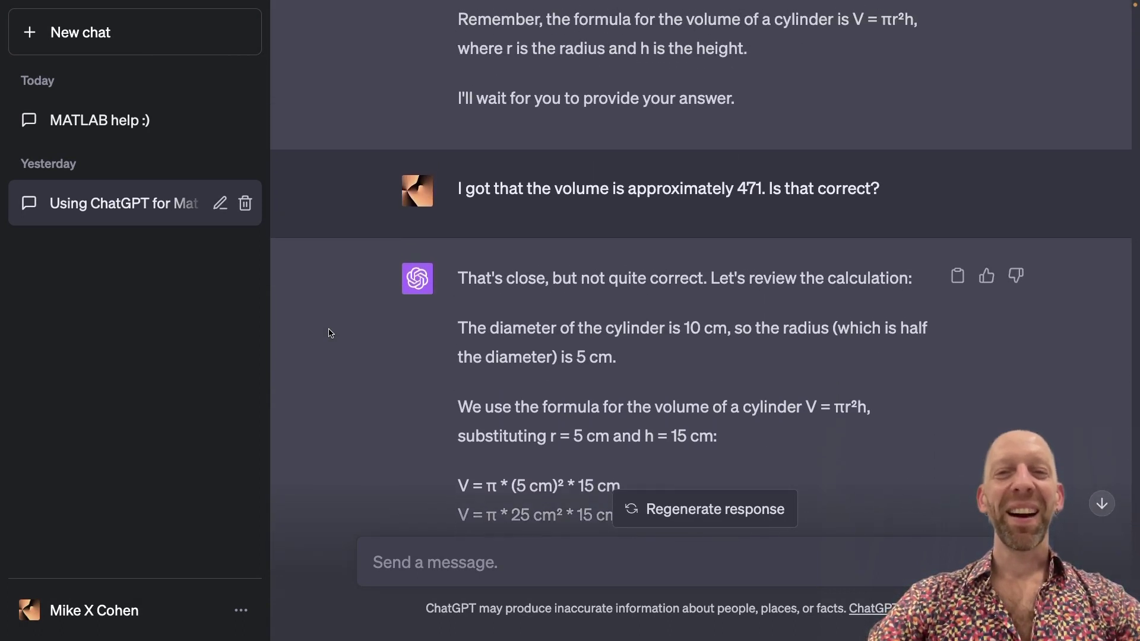
double_click(754, 186)
scroll(754, 186, up, 3)
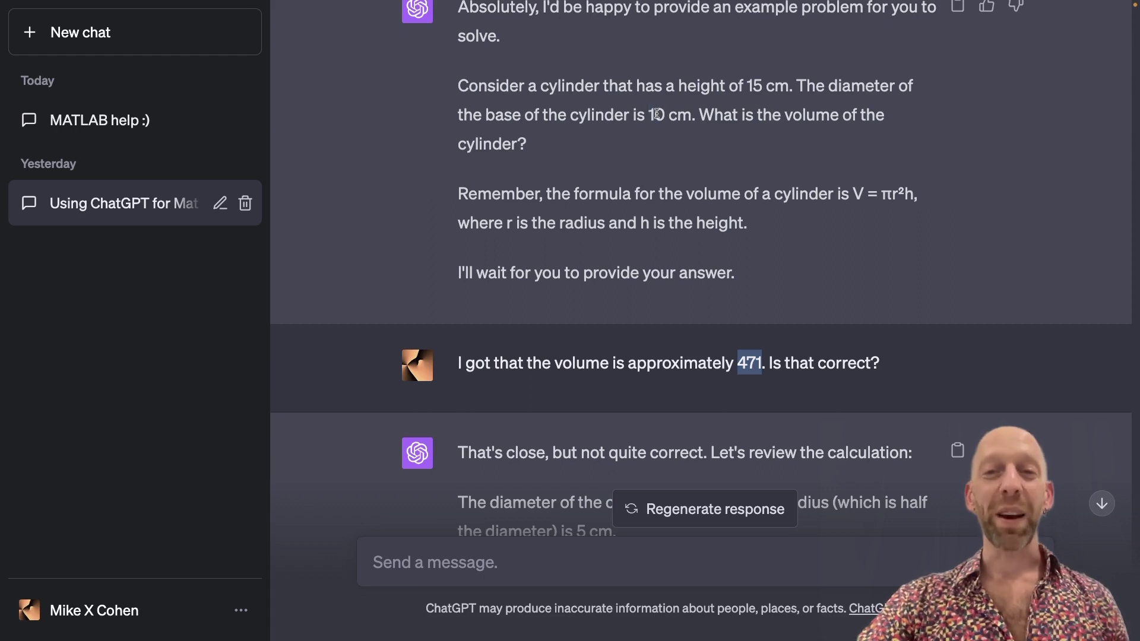
double_click(659, 114)
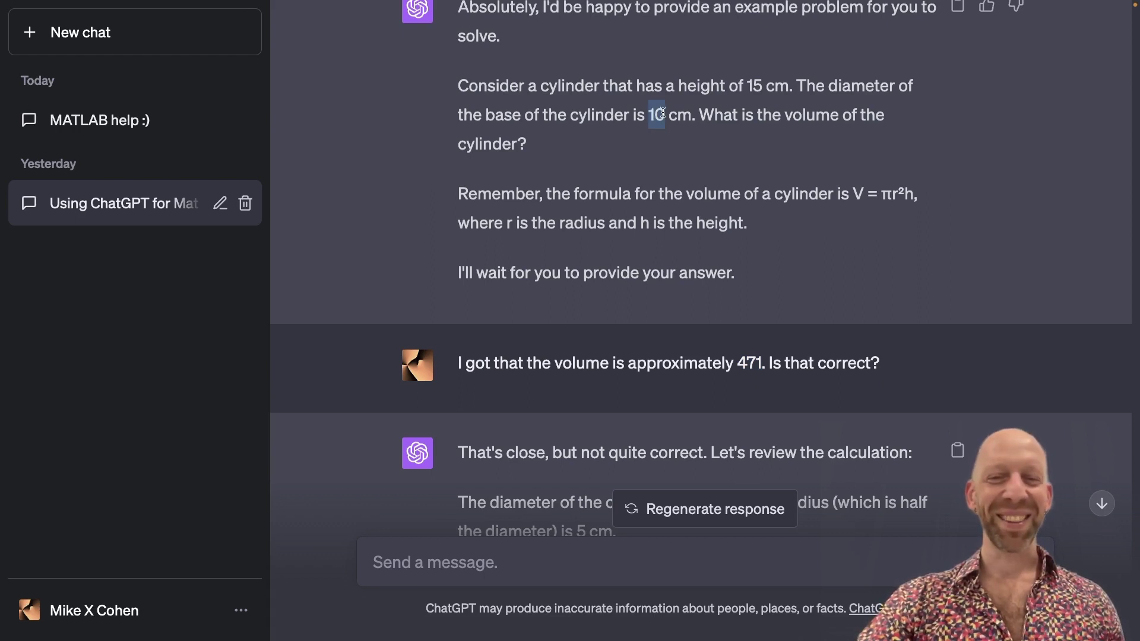
scroll(716, 339, down, 1)
drag(713, 337, 785, 337)
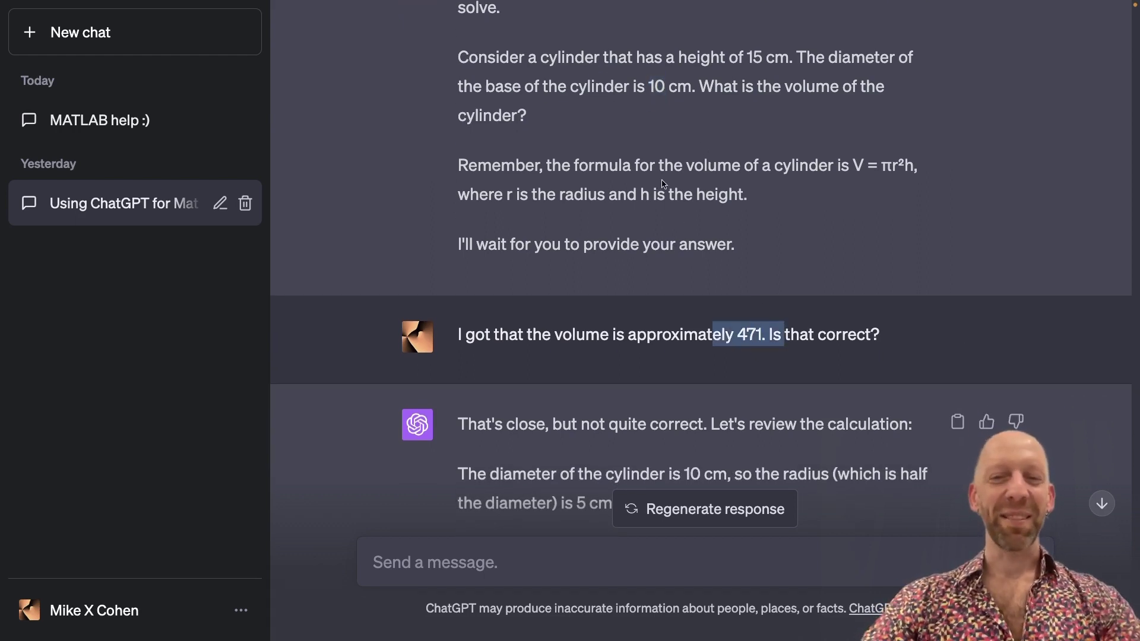
scroll(656, 178, down, 2)
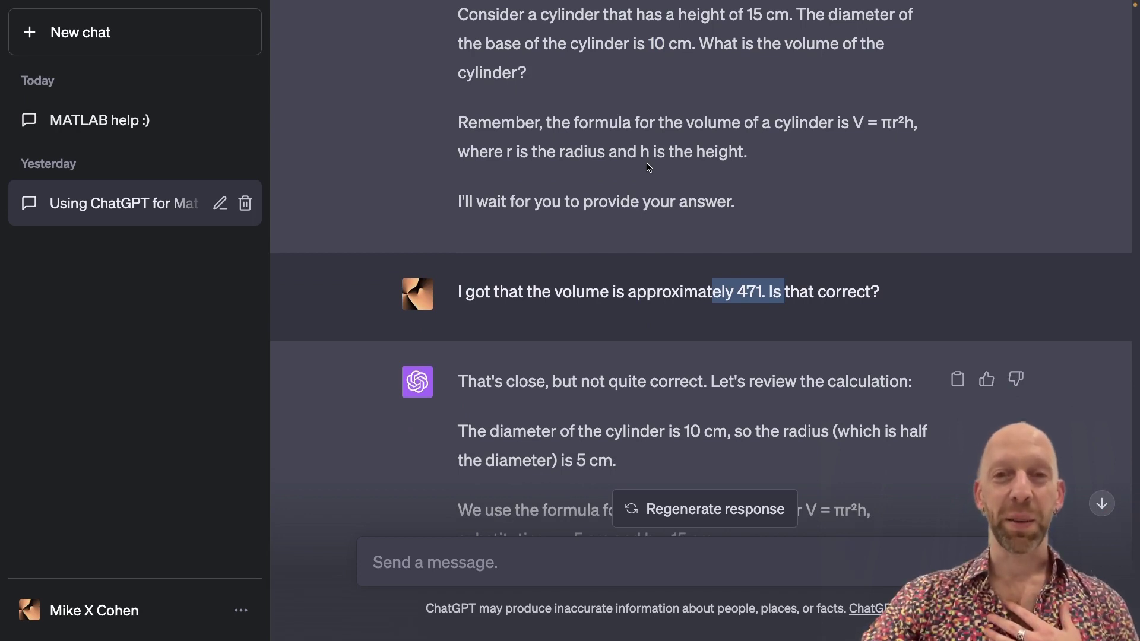
scroll(644, 148, down, 2)
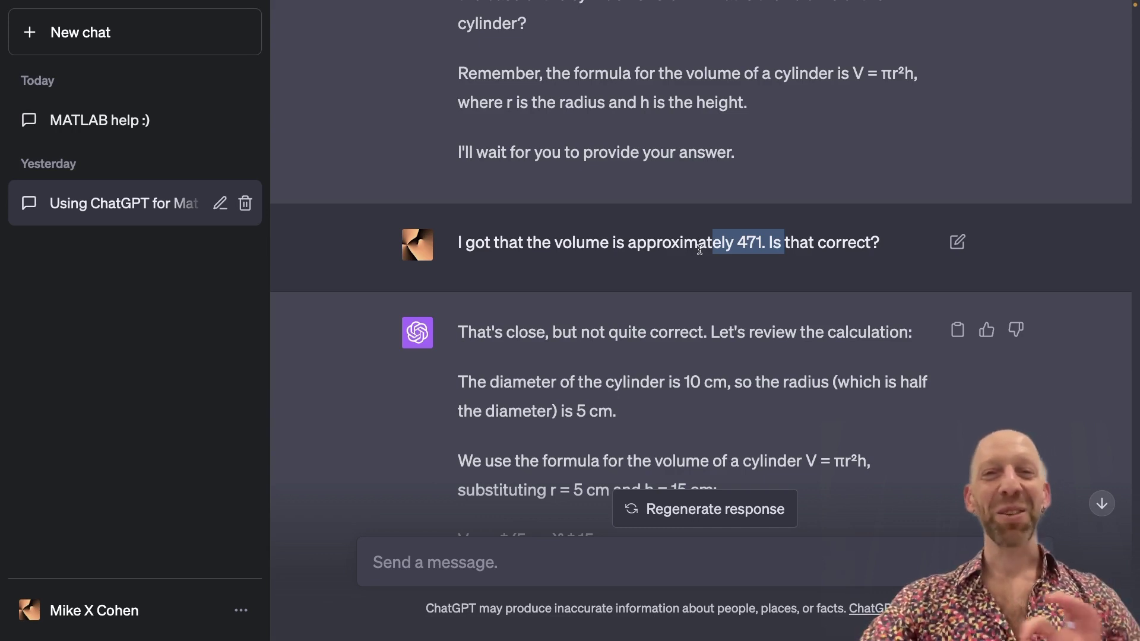
scroll(491, 180, down, 2)
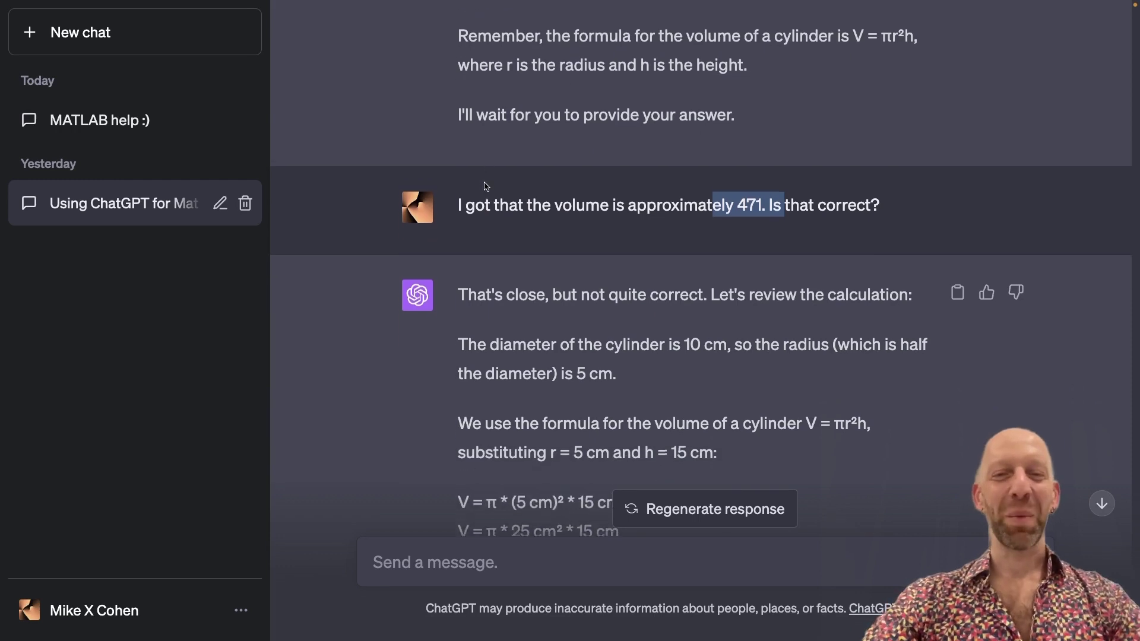
scroll(487, 186, down, 2)
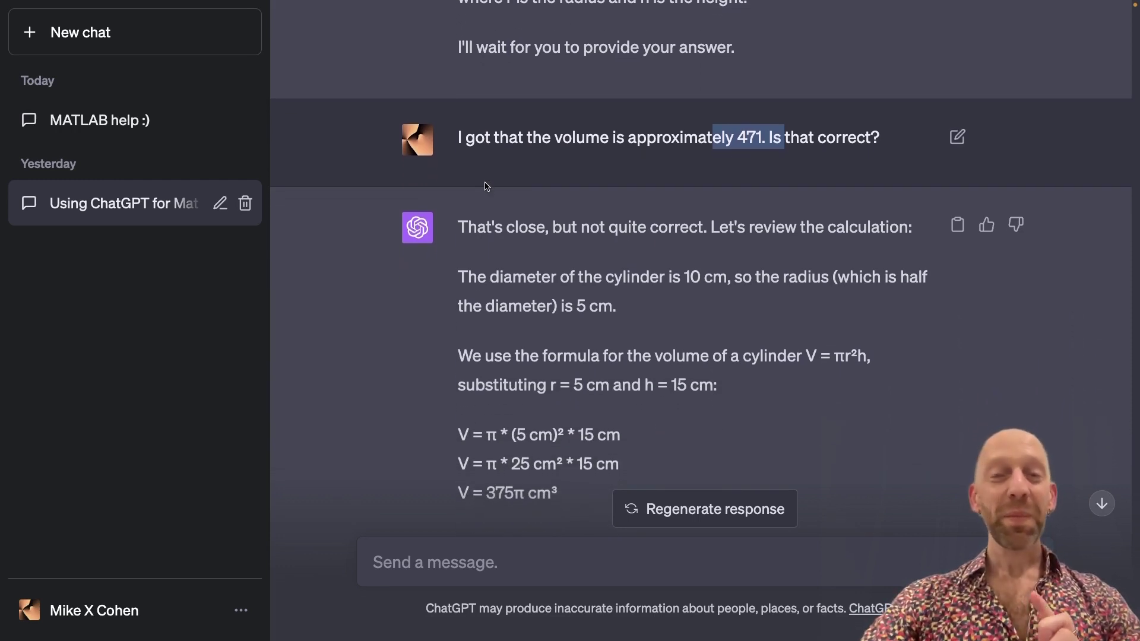
scroll(487, 186, down, 1)
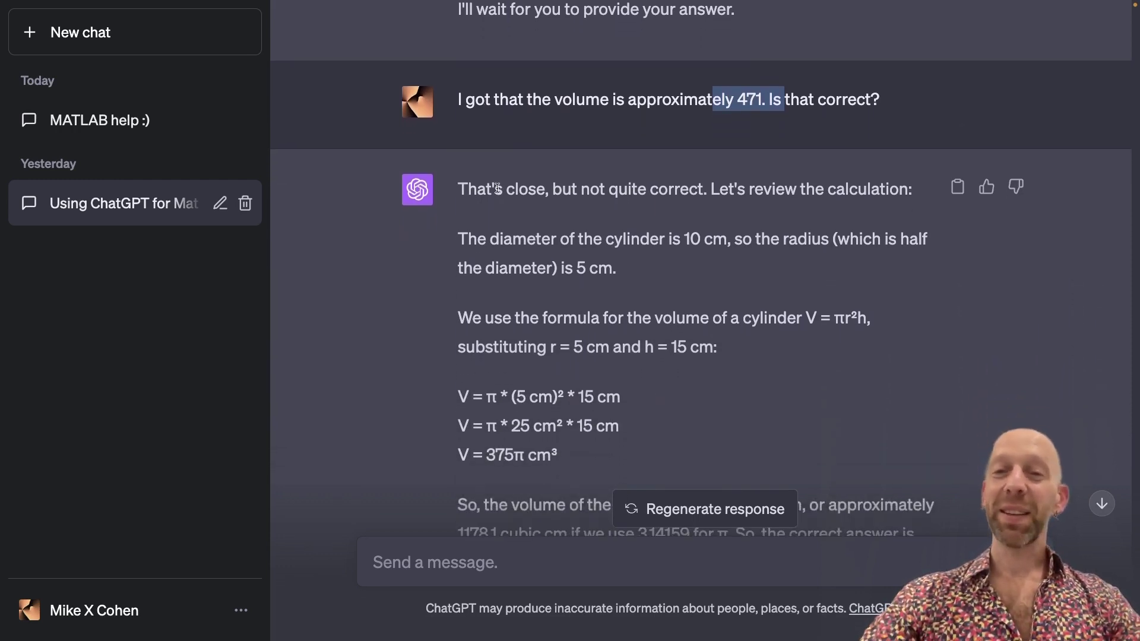
drag(492, 187, 711, 196)
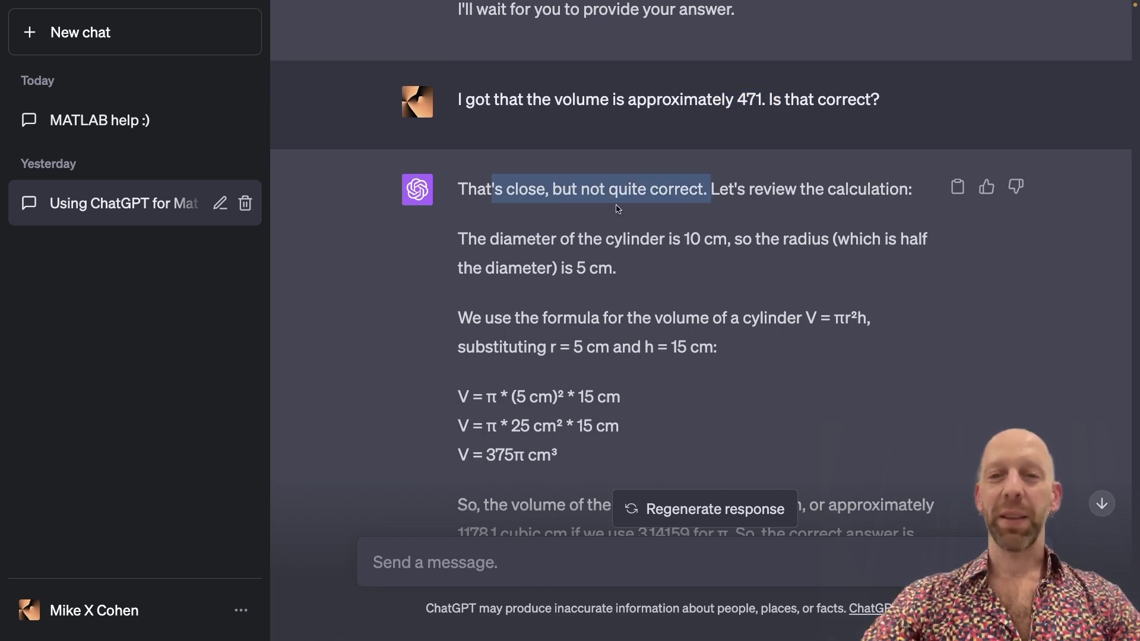
scroll(617, 214, down, 2)
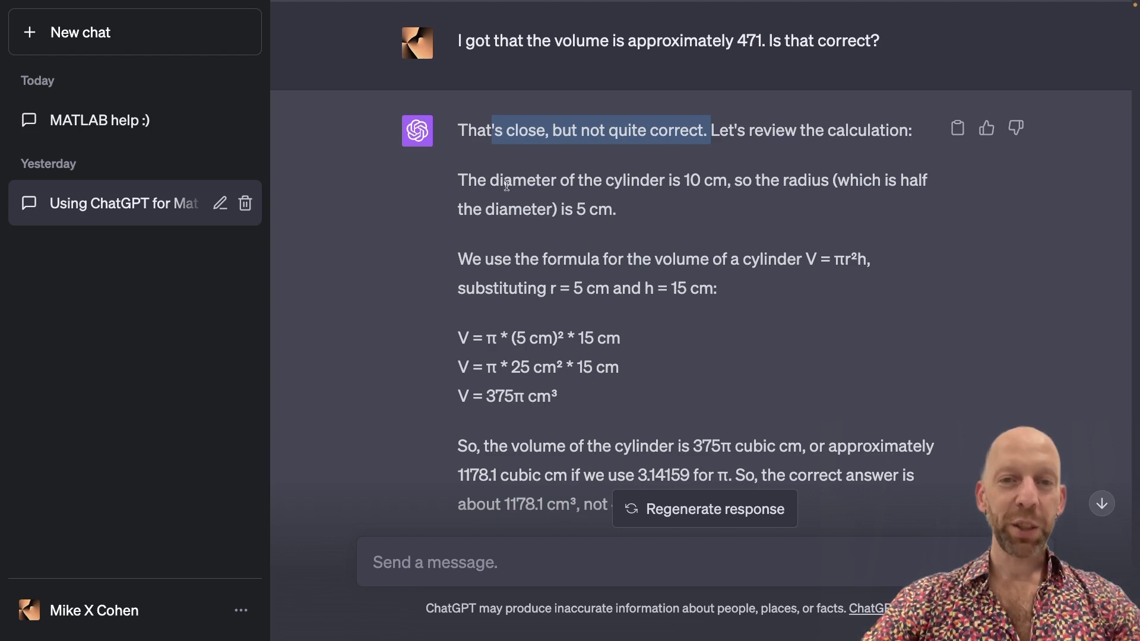
drag(505, 180, 650, 184)
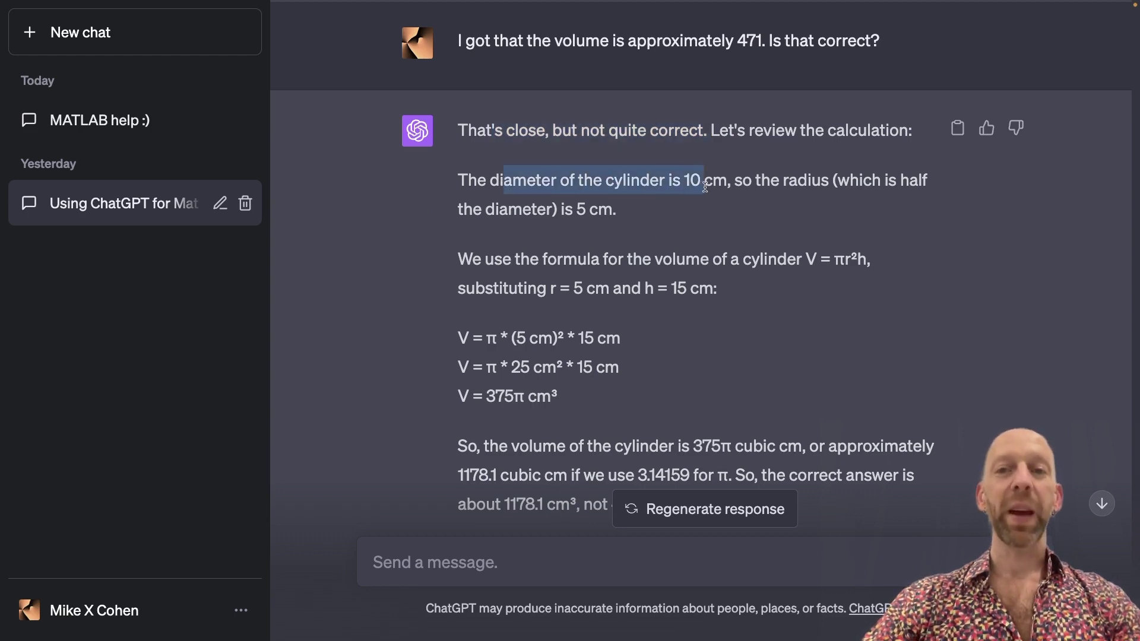
drag(707, 186, 710, 184)
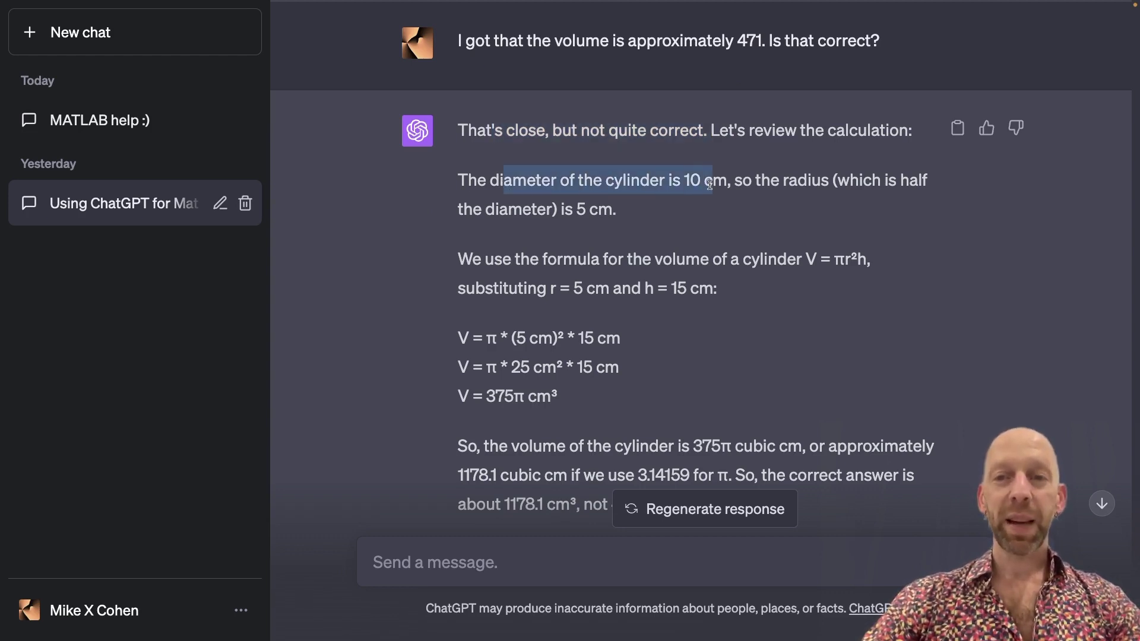
scroll(561, 206, down, 1)
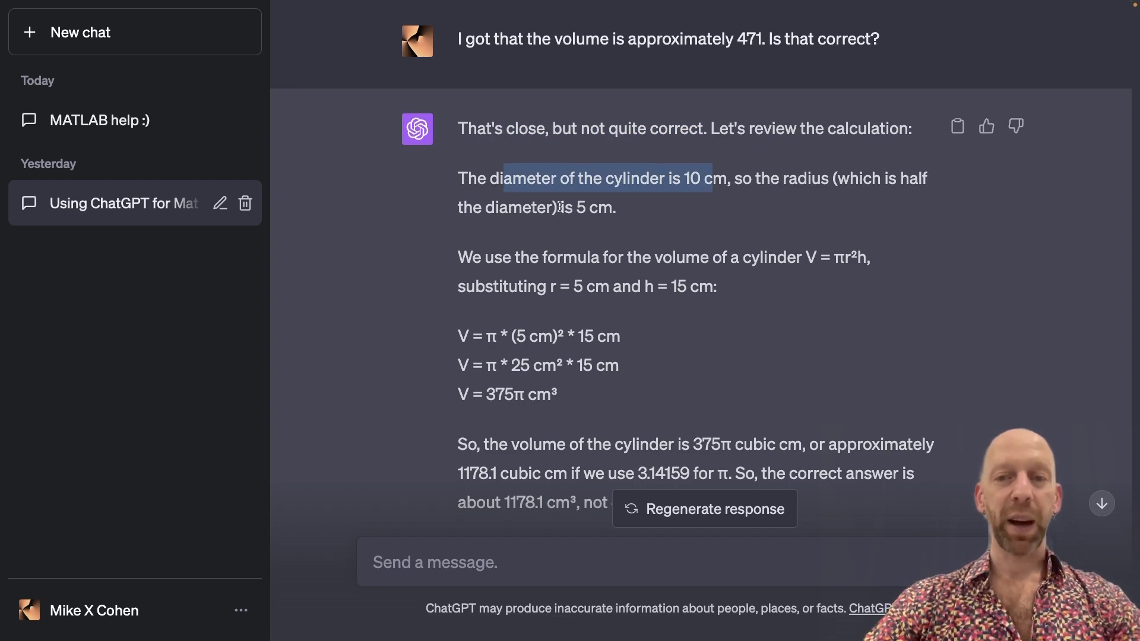
scroll(561, 206, down, 1)
drag(514, 198, 530, 325)
scroll(526, 234, down, 2)
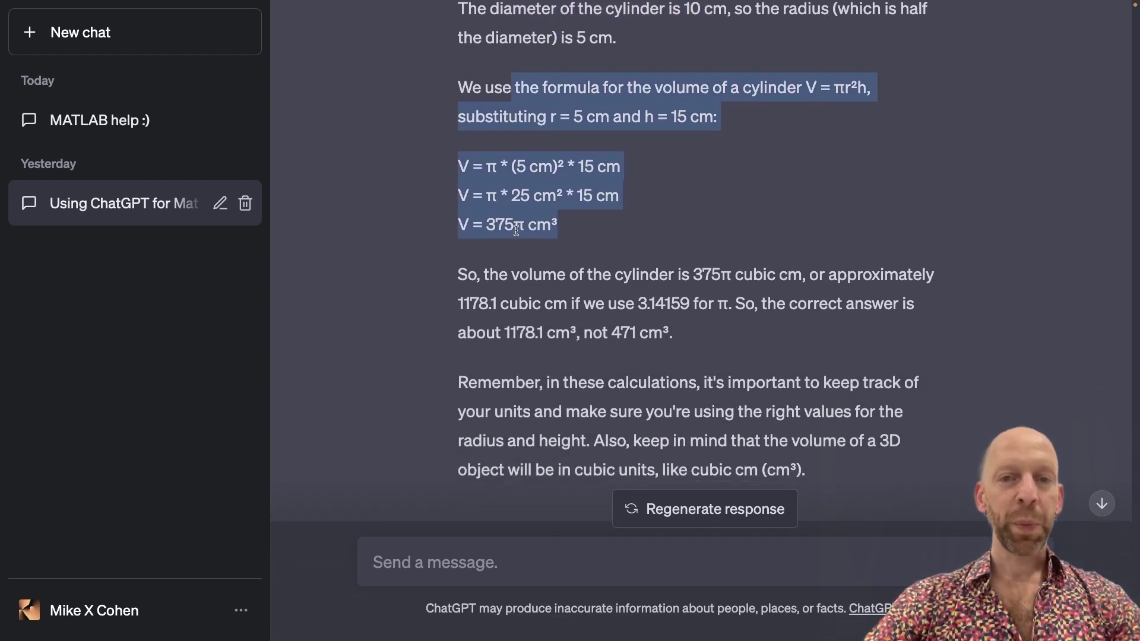
scroll(496, 172, down, 1)
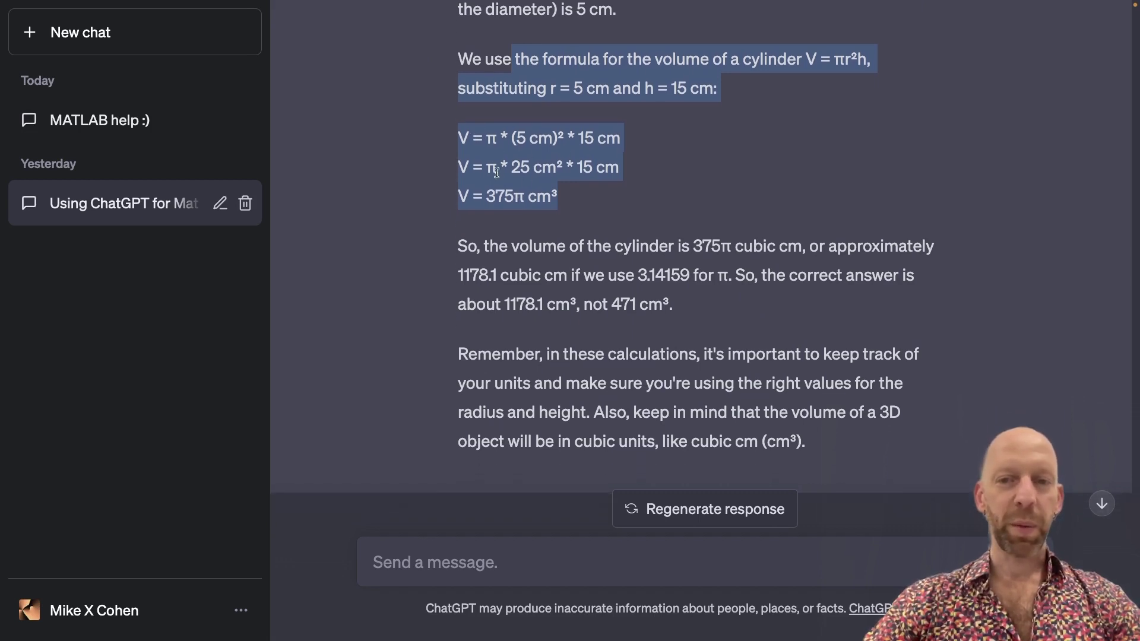
scroll(499, 172, down, 1)
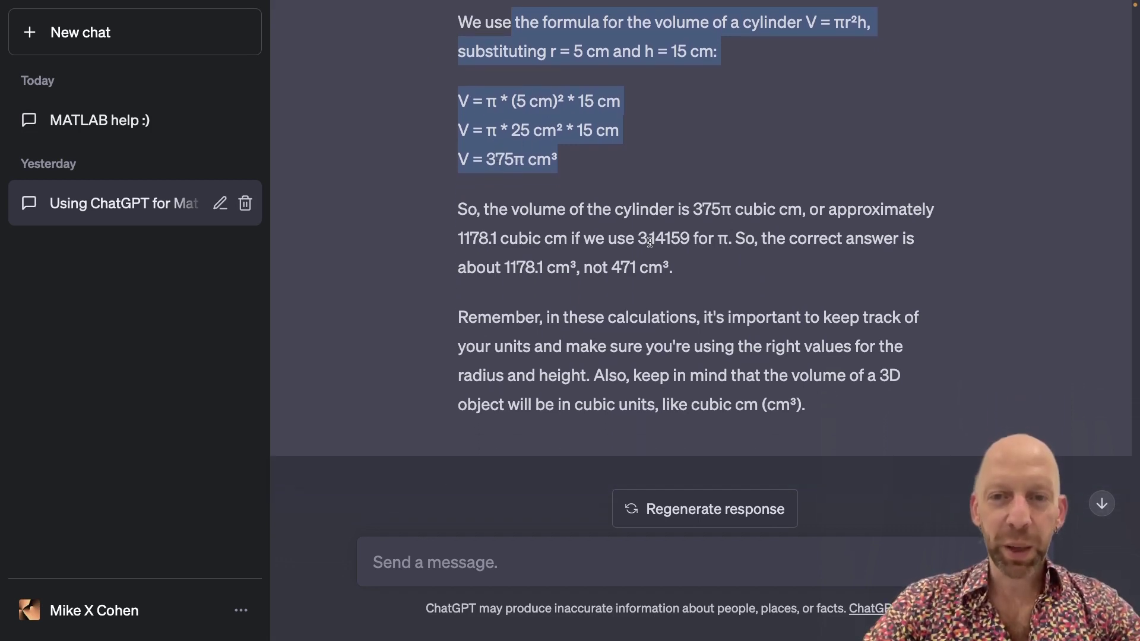
drag(459, 240, 500, 238)
scroll(556, 231, down, 1)
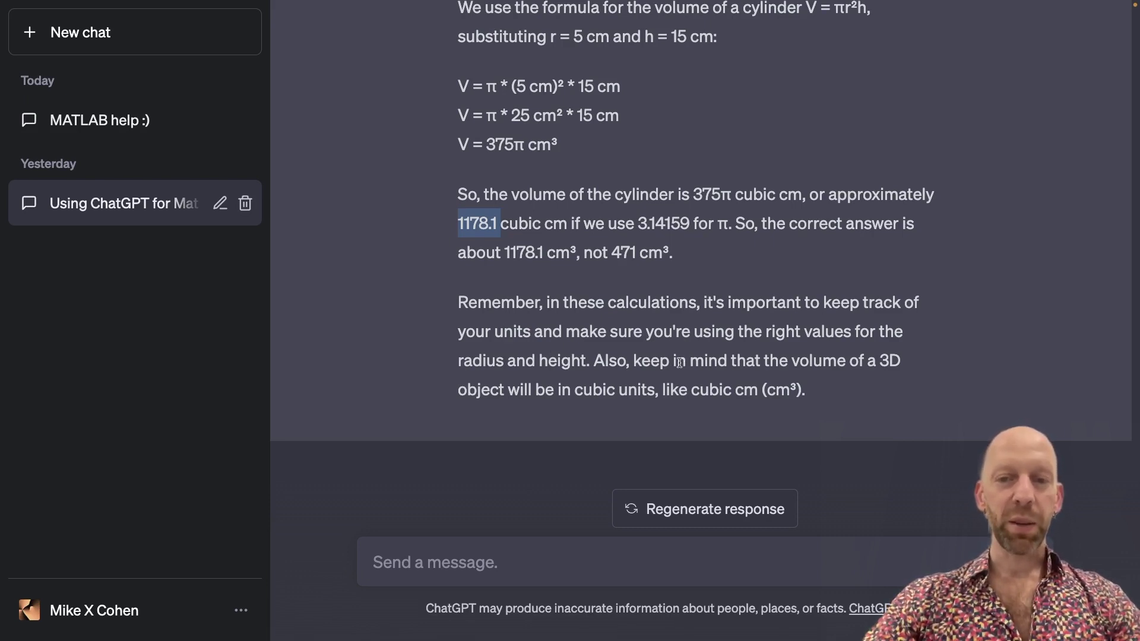
drag(679, 362, 807, 390)
click(750, 389)
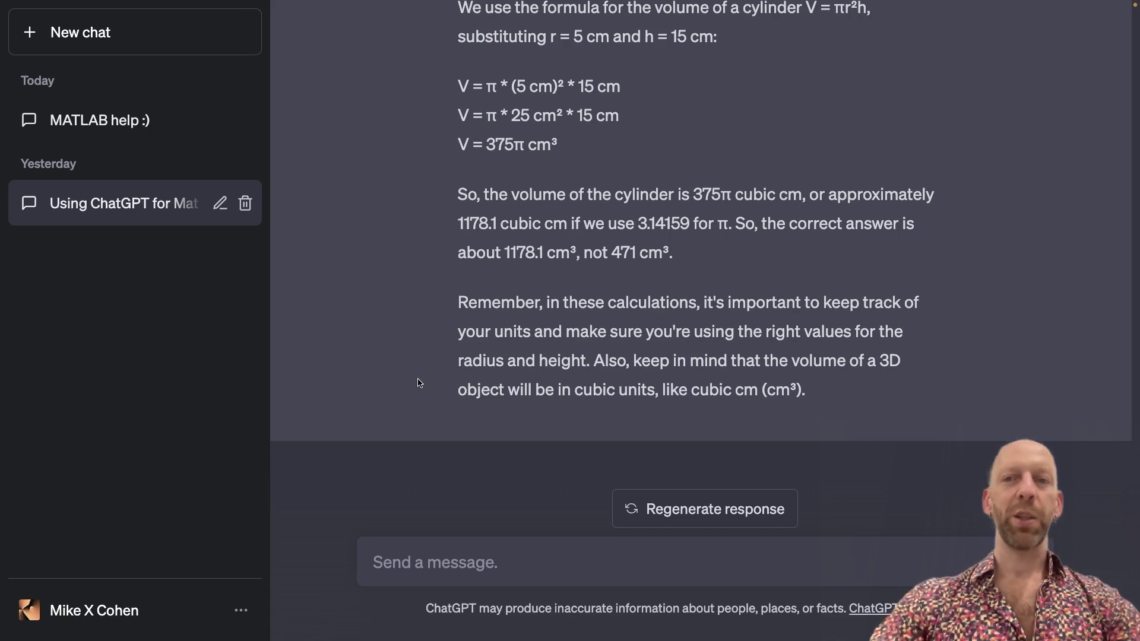
scroll(500, 289, up, 5)
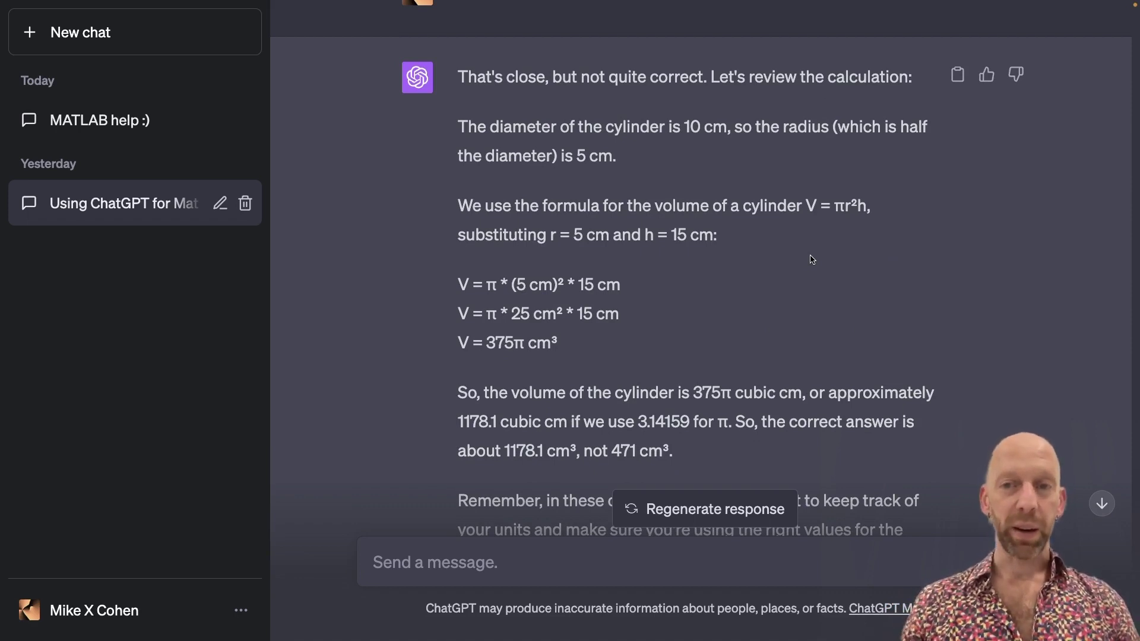
drag(808, 206, 871, 207)
click(795, 212)
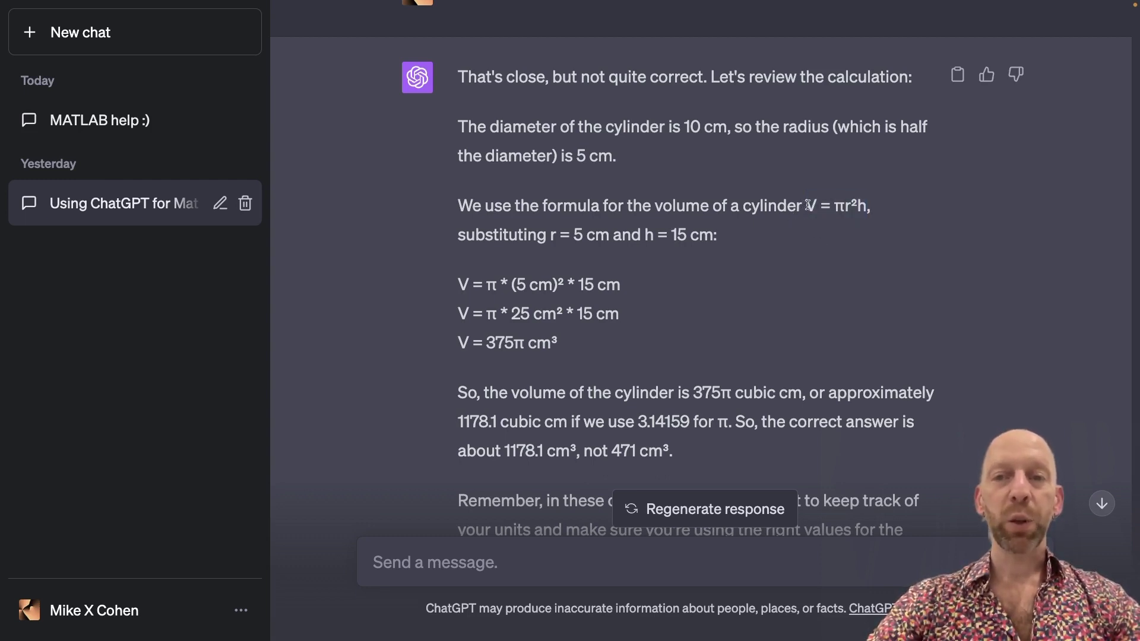
drag(809, 205, 816, 205)
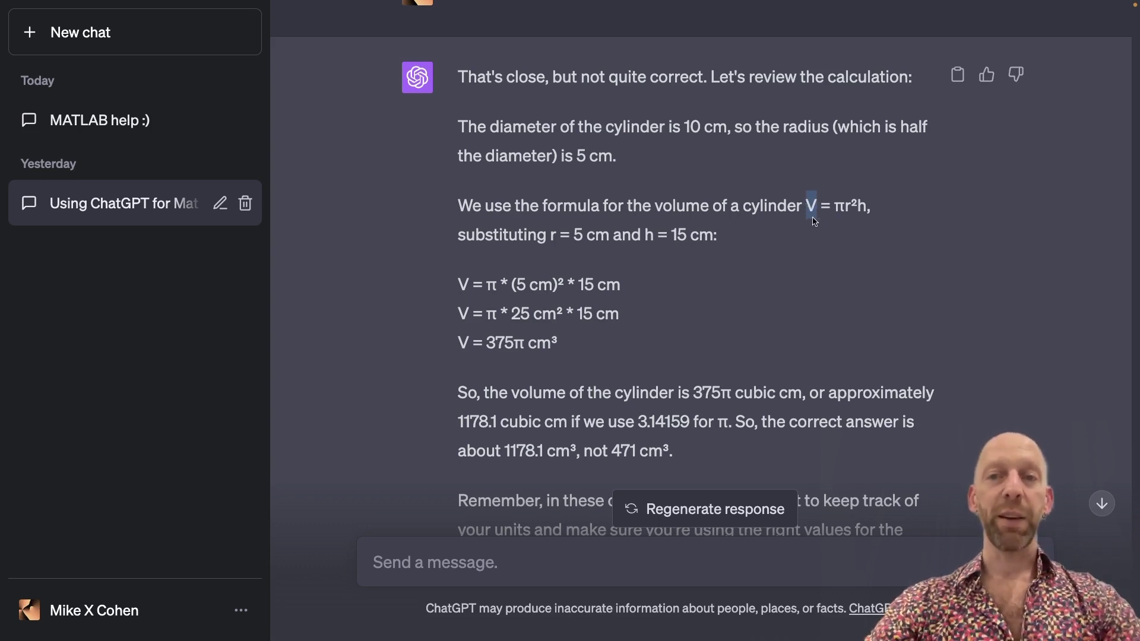
drag(831, 205, 884, 212)
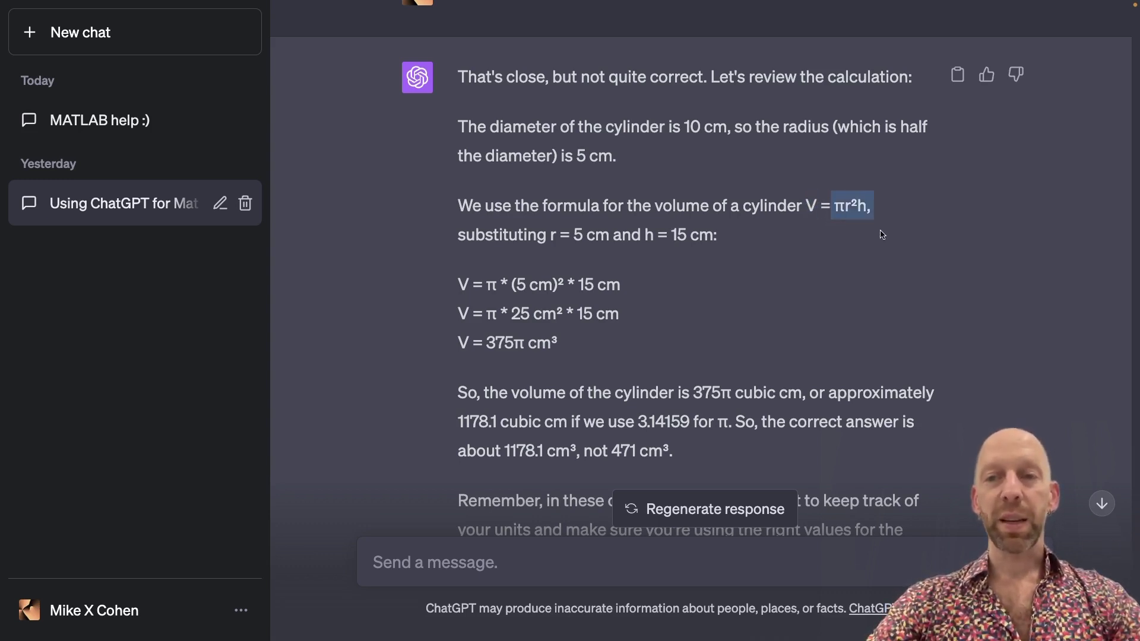
click(758, 210)
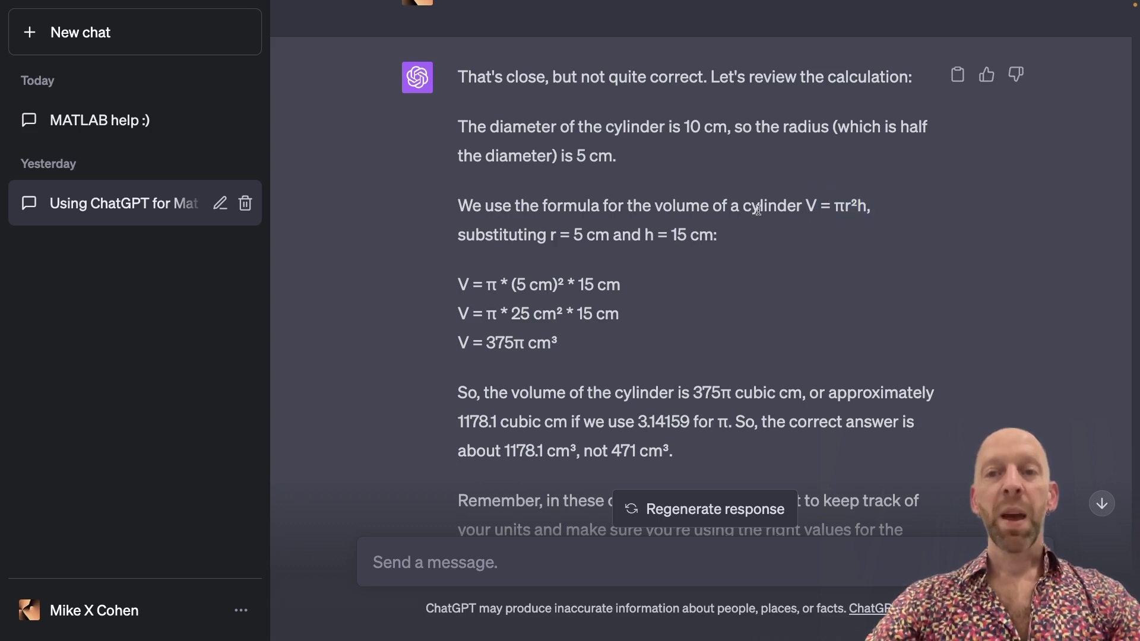
drag(803, 206, 877, 208)
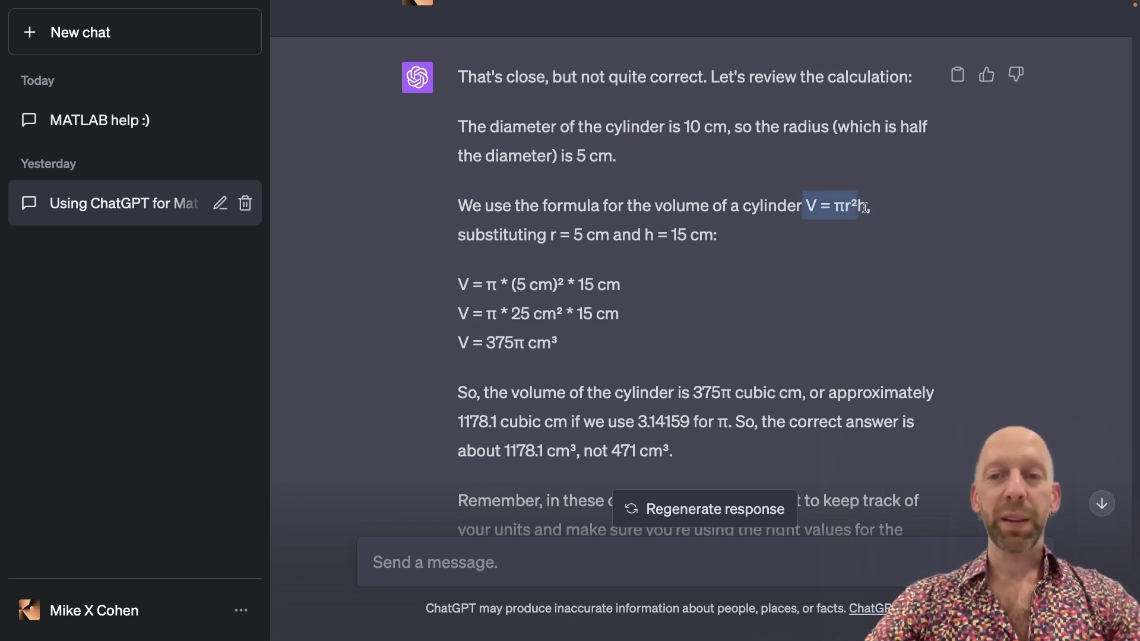
click(831, 208)
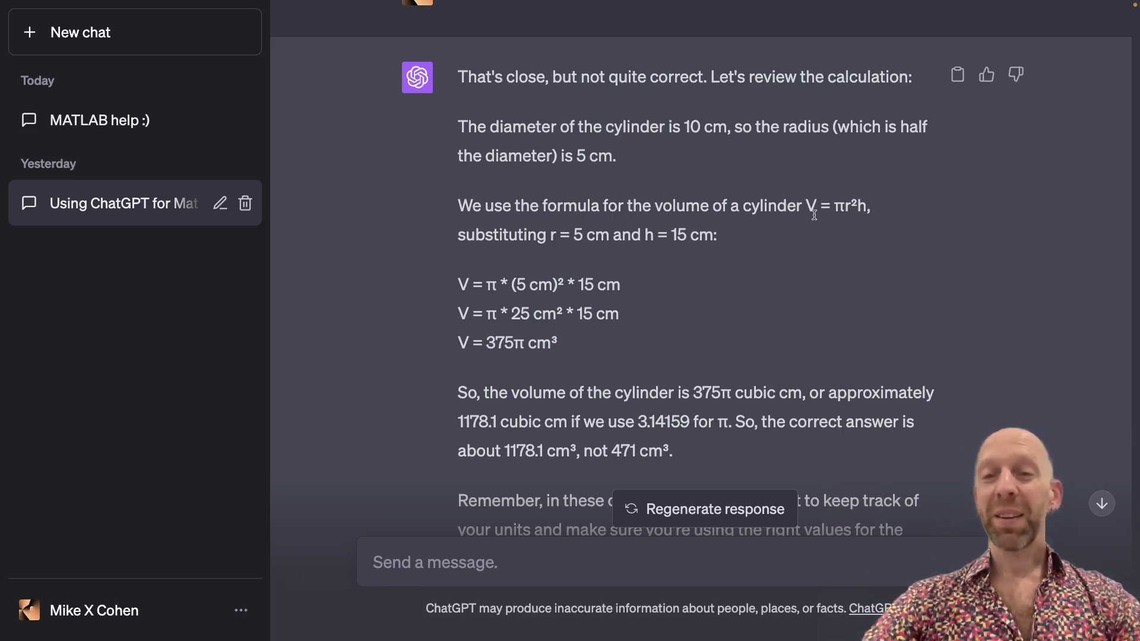
drag(846, 211, 852, 209)
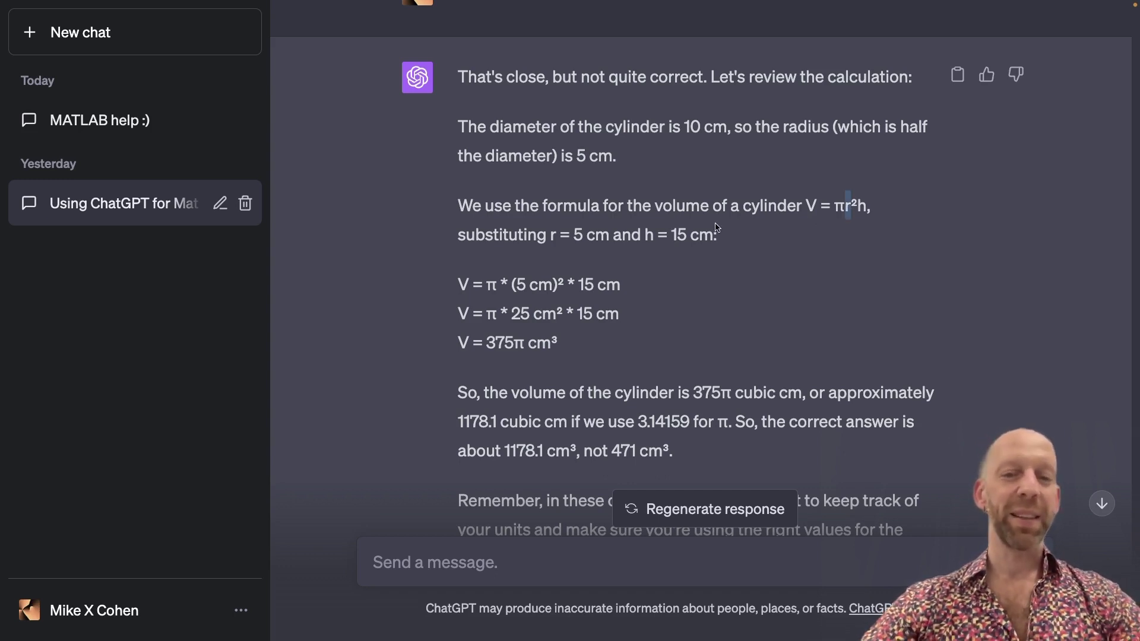
- Paste an unsent draft proposing r = square root of V/(pi*h) and requesting another unsolved problem
click(468, 557)
text(So, we could also manipulate this equation to solve for r. So if you tell me the volume and height of a cylinder, I could compute its radius as the square root of V/(pi*h). Is my thinking correct? Please correct me if I’m wrong, and then give me an example problem I can work through without telling me the answer.)
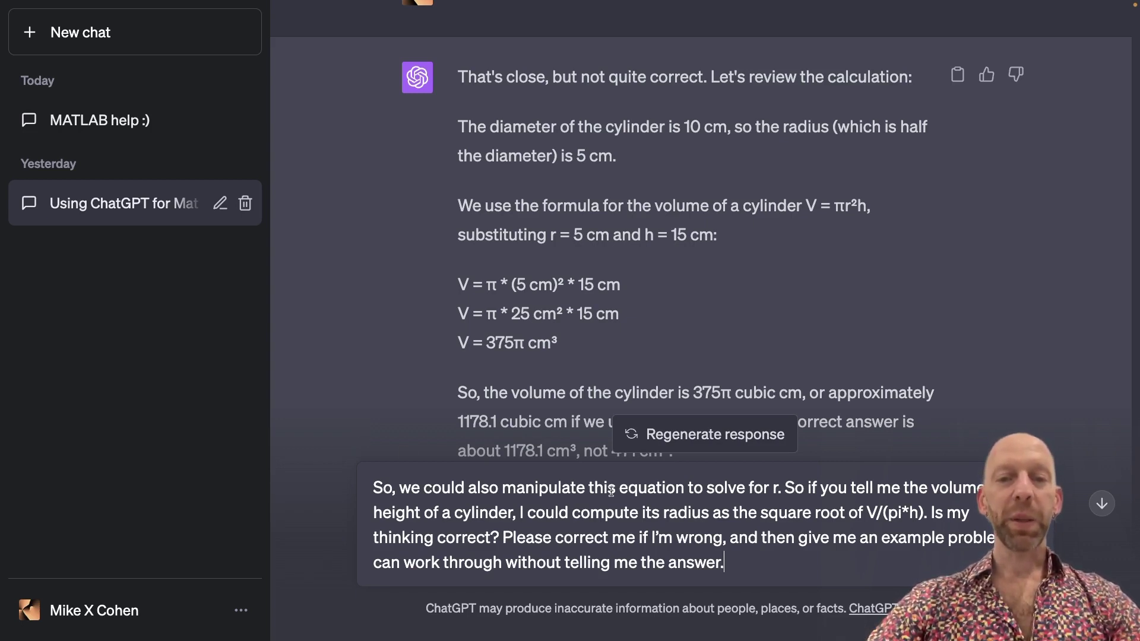
drag(589, 491, 684, 491)
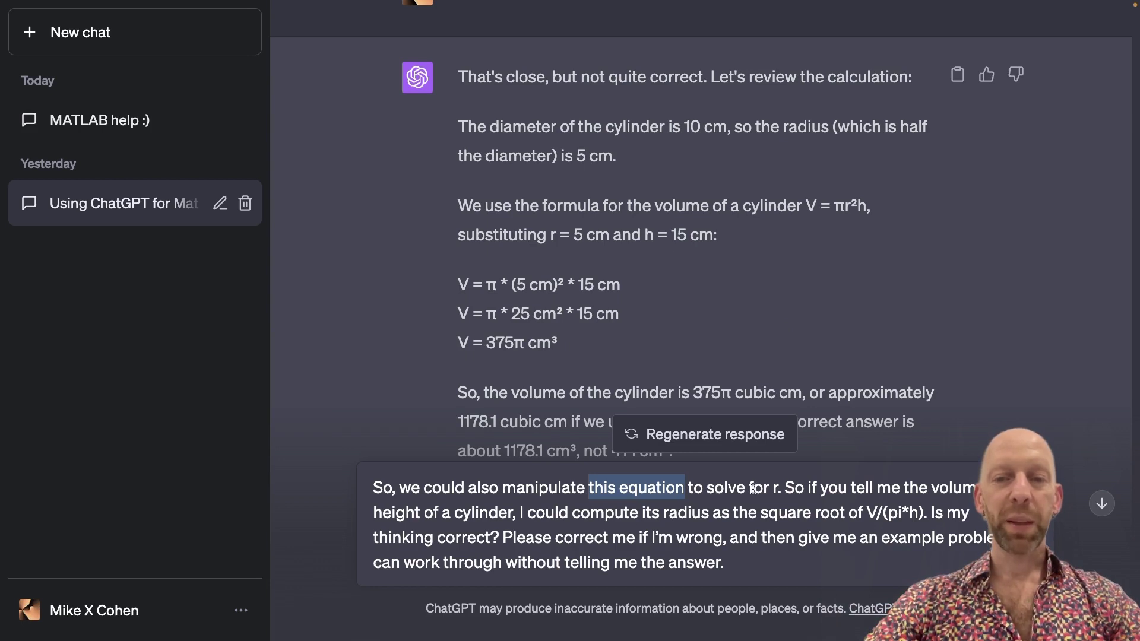
drag(753, 490, 779, 490)
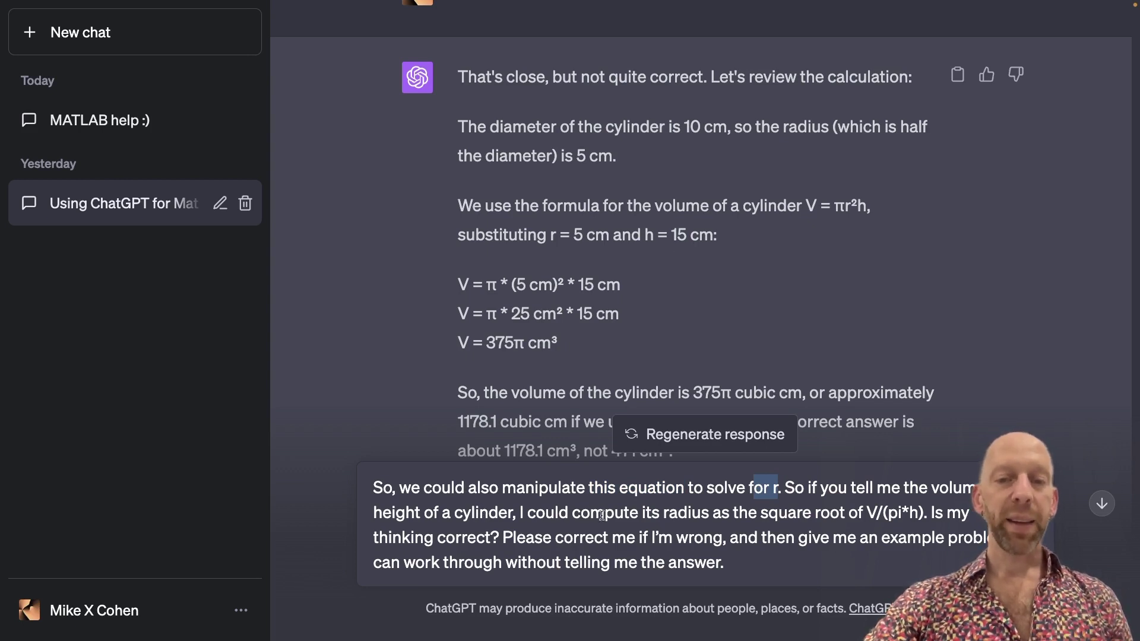
drag(651, 512, 729, 512)
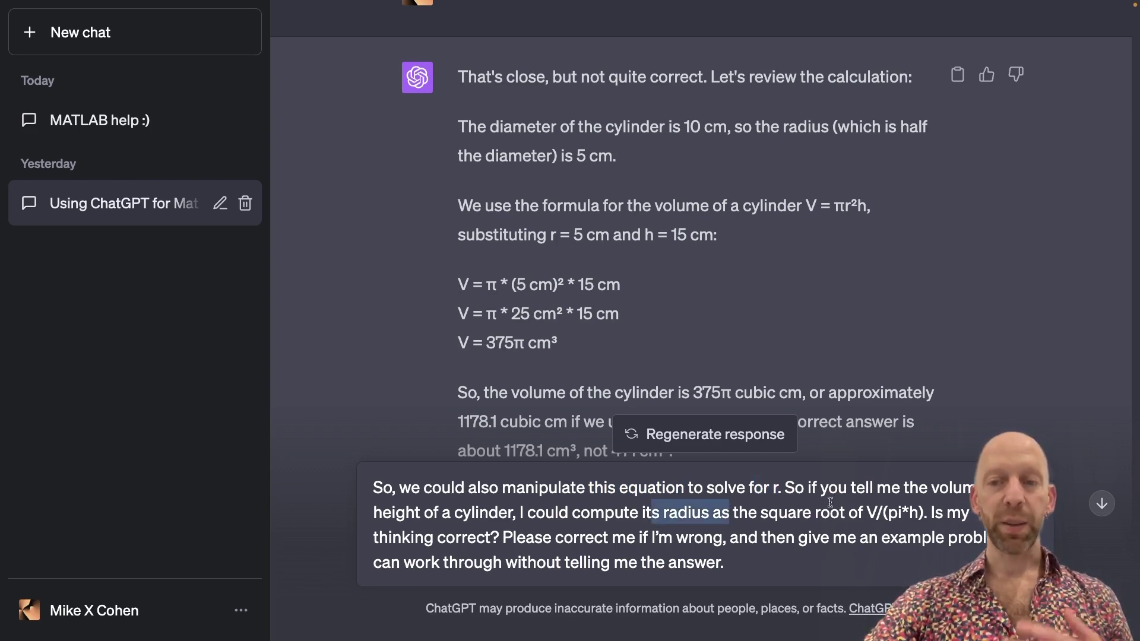
click(867, 512)
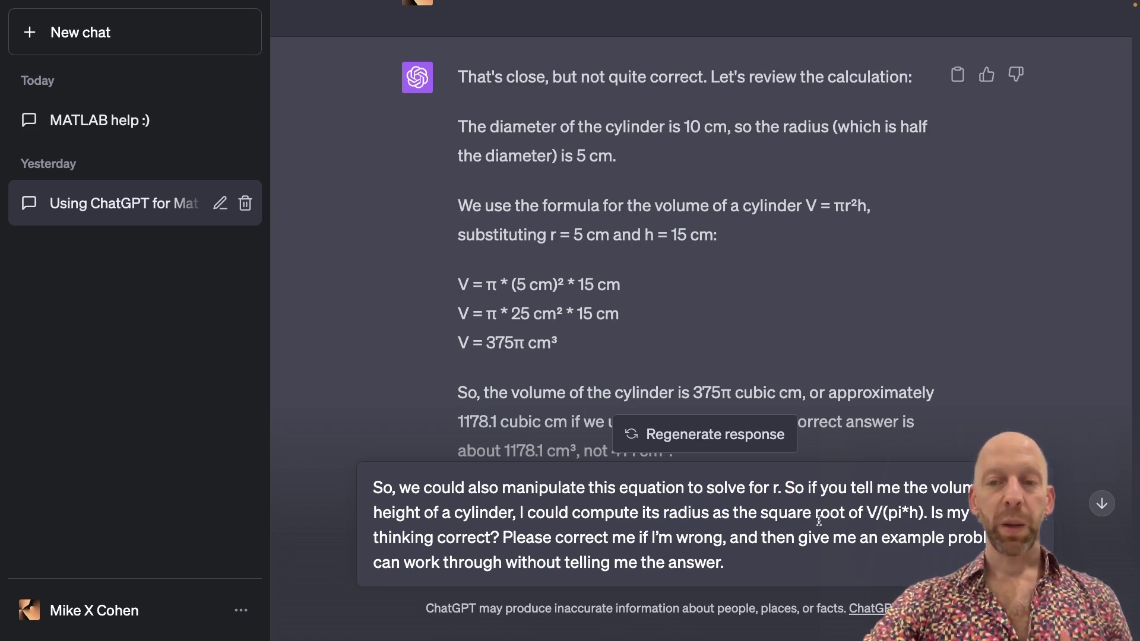
drag(761, 513, 923, 512)
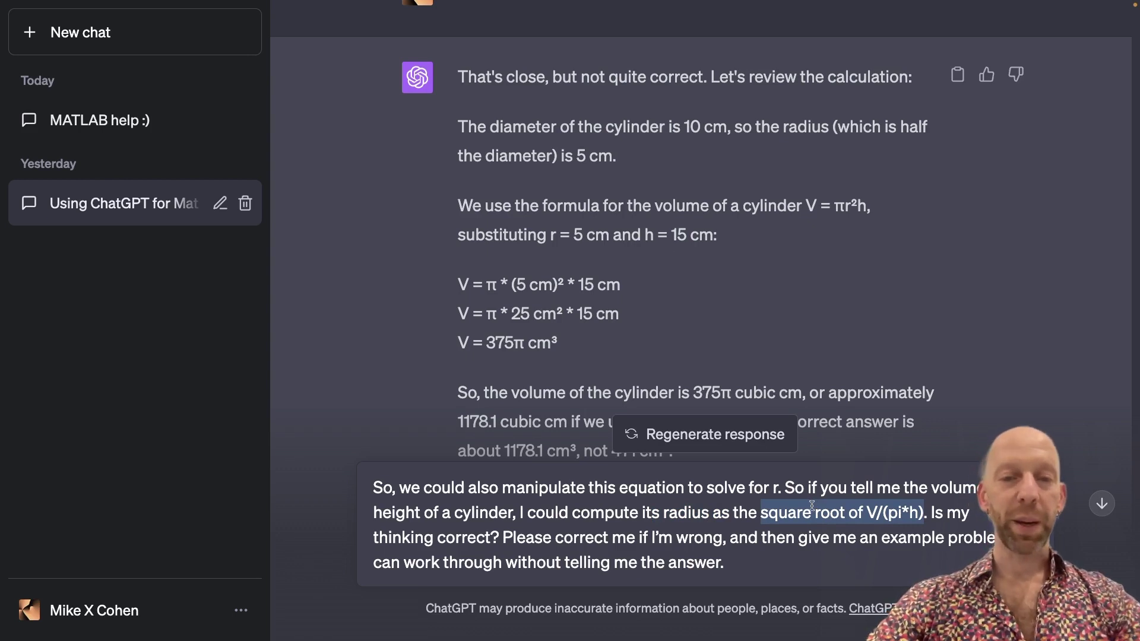
drag(503, 537, 387, 537)
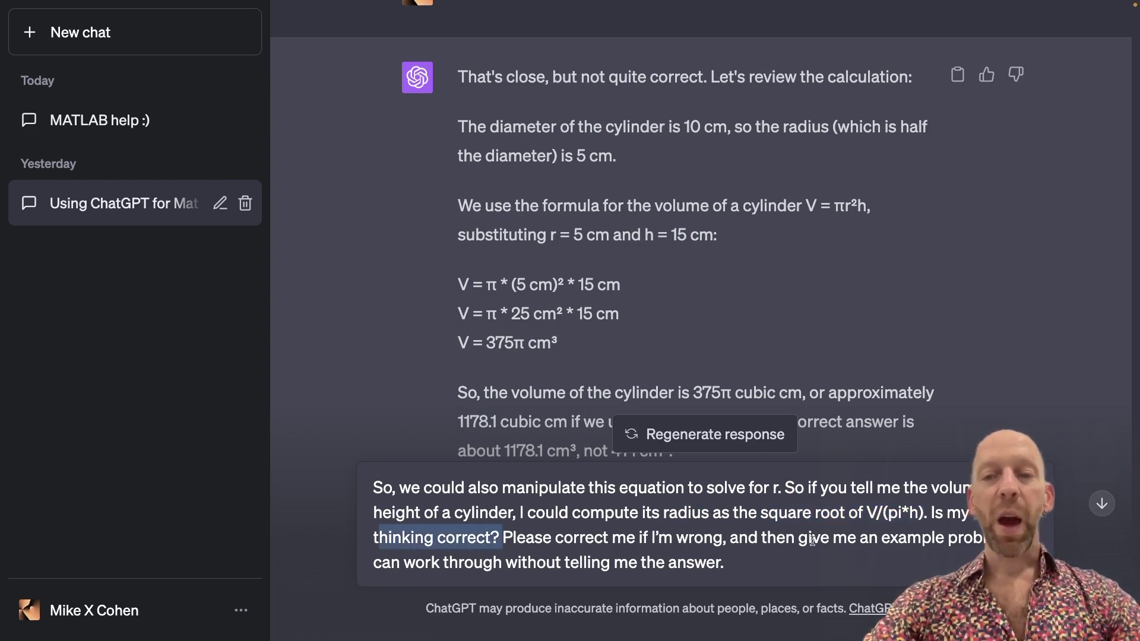
drag(847, 537, 668, 557)
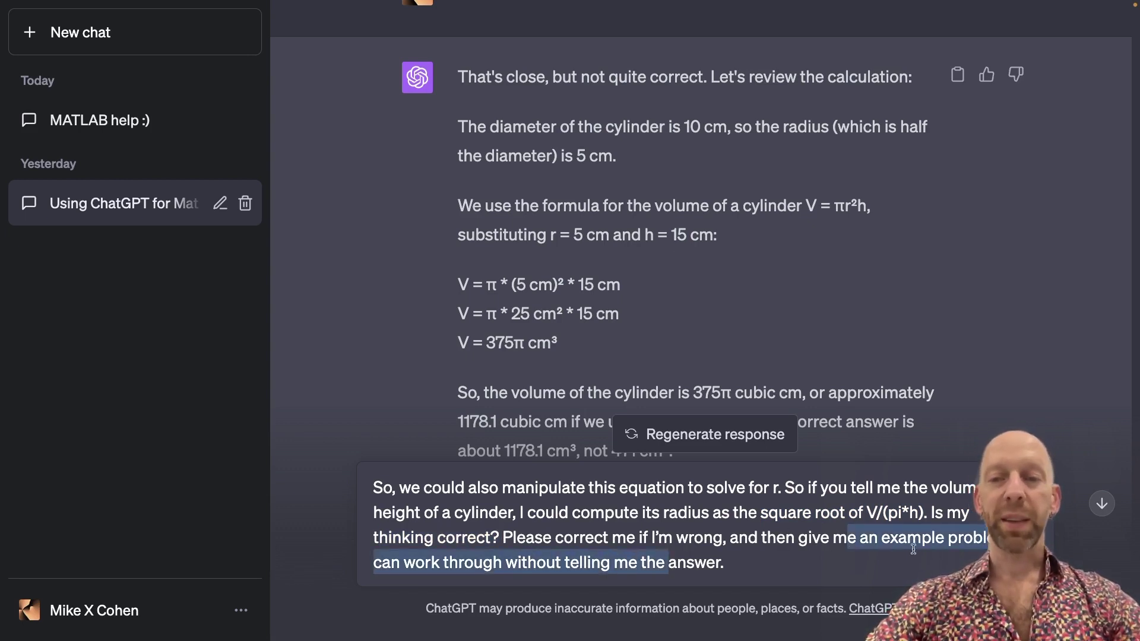
- Send the radius question and review the confirmed formula r = sqrt(V / (πh))
key(Return)
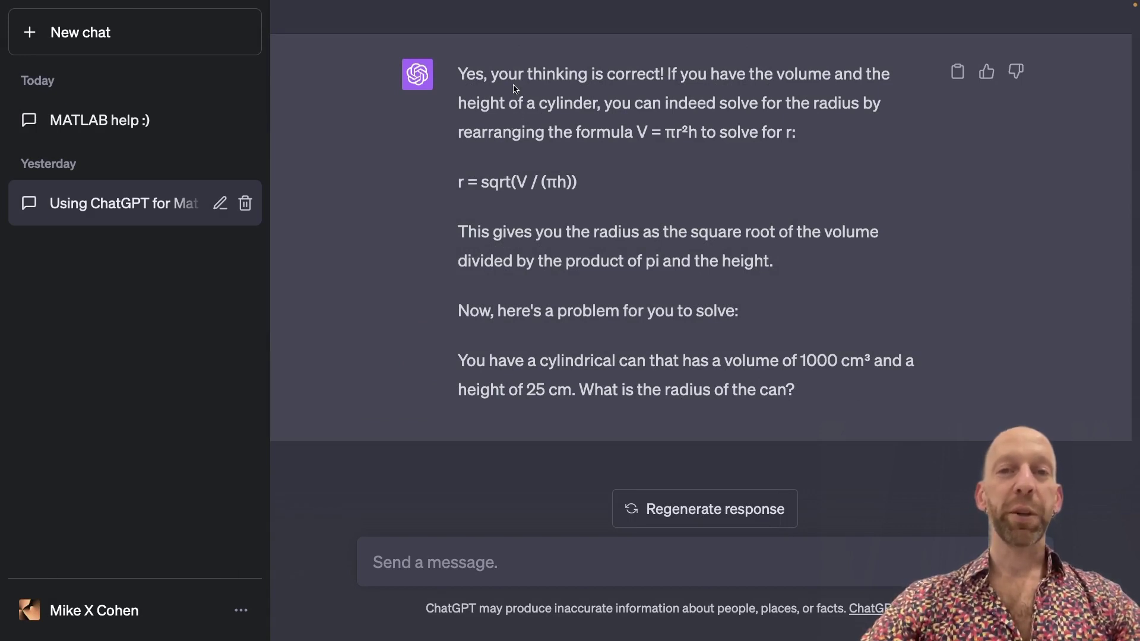
drag(509, 75, 633, 77)
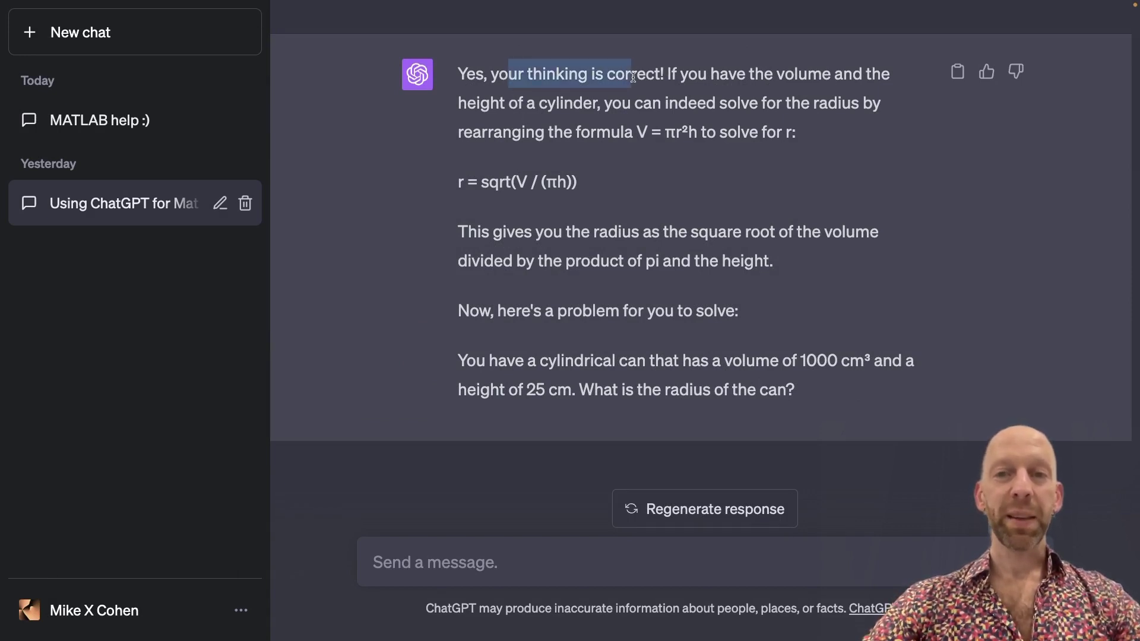
click(477, 181)
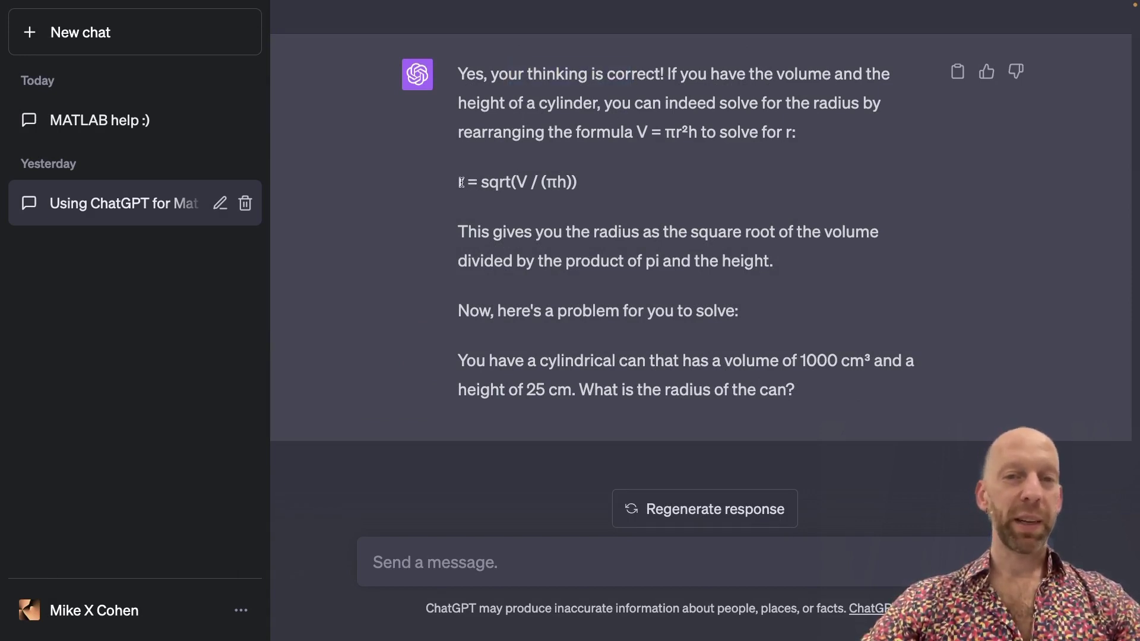
drag(477, 181, 582, 185)
click(504, 183)
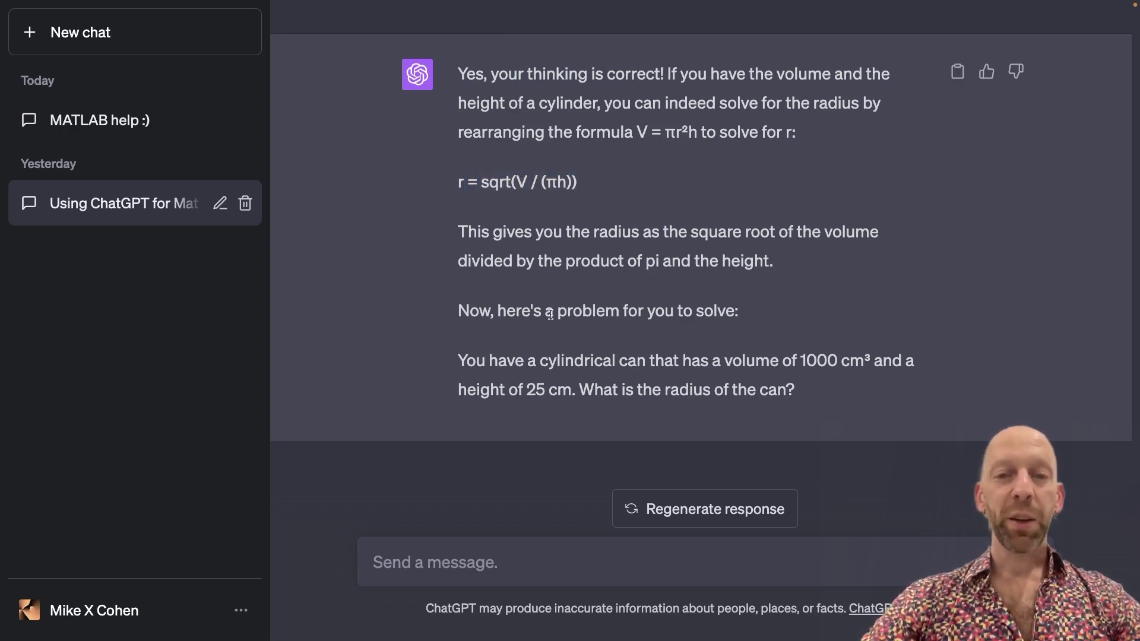
- Review the new problem: a 1000 cm³ can, 25 cm tall, asking for its radius
triple_click(674, 404)
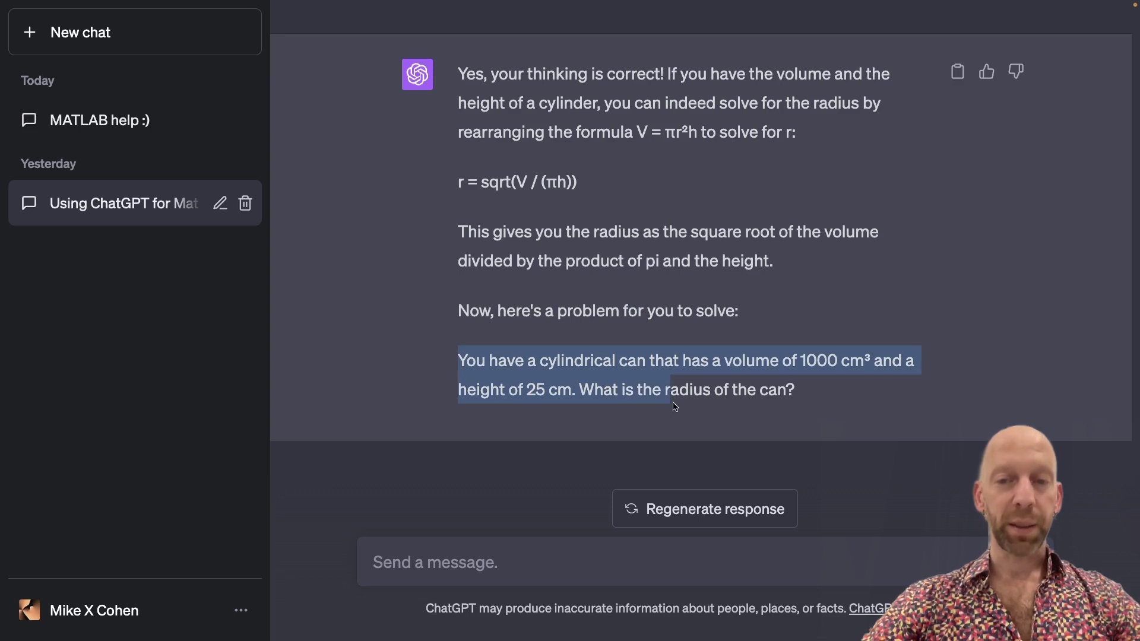
click(634, 379)
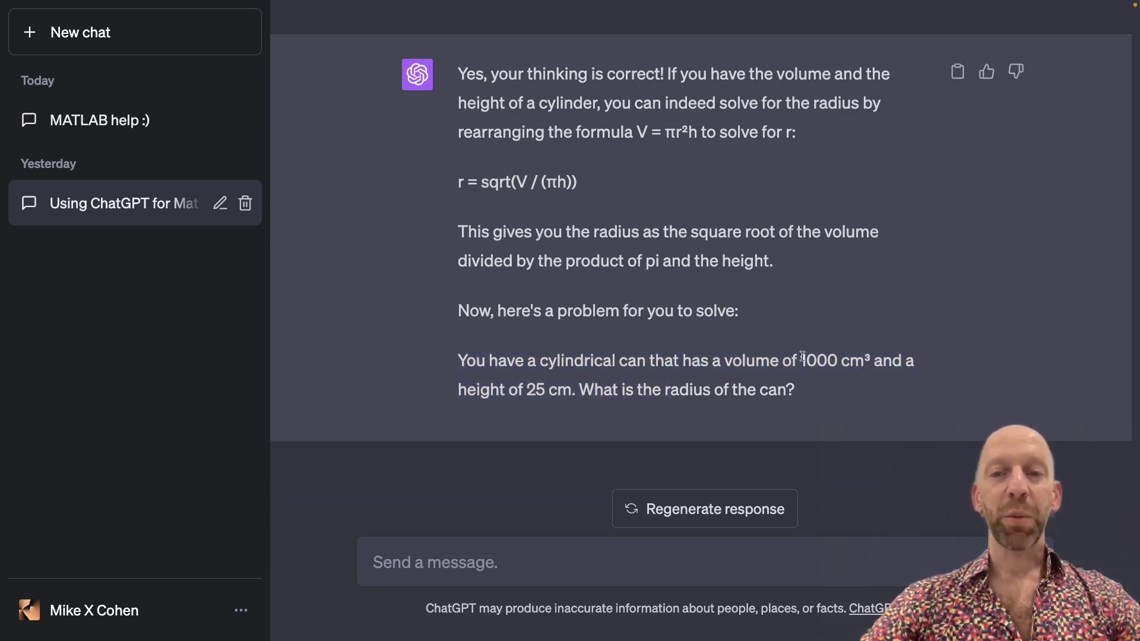
drag(803, 360, 870, 360)
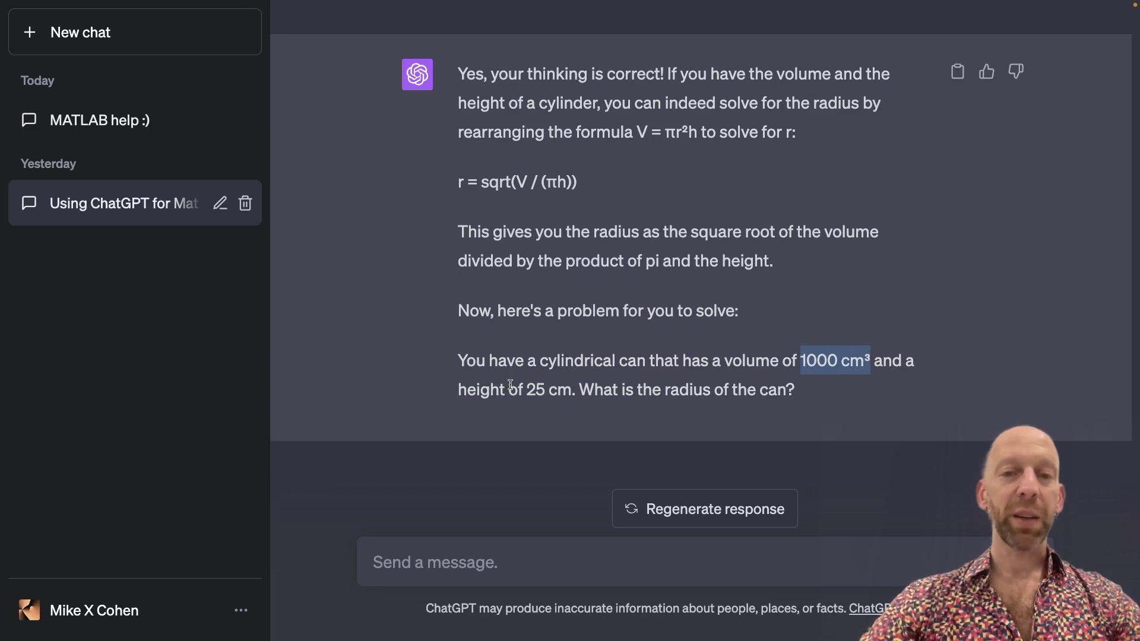
drag(477, 390, 701, 393)
click(696, 380)
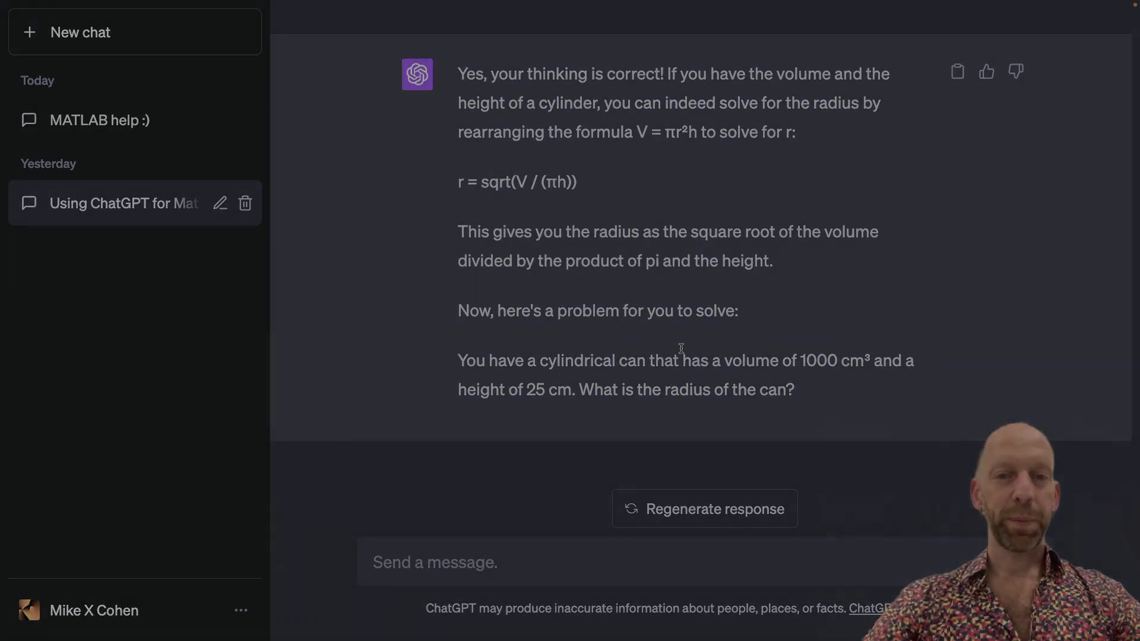
- Send 'r = 3.56 cm' to ChatGPT as the radius answer for the can problem
text(r = 3.56 cm)
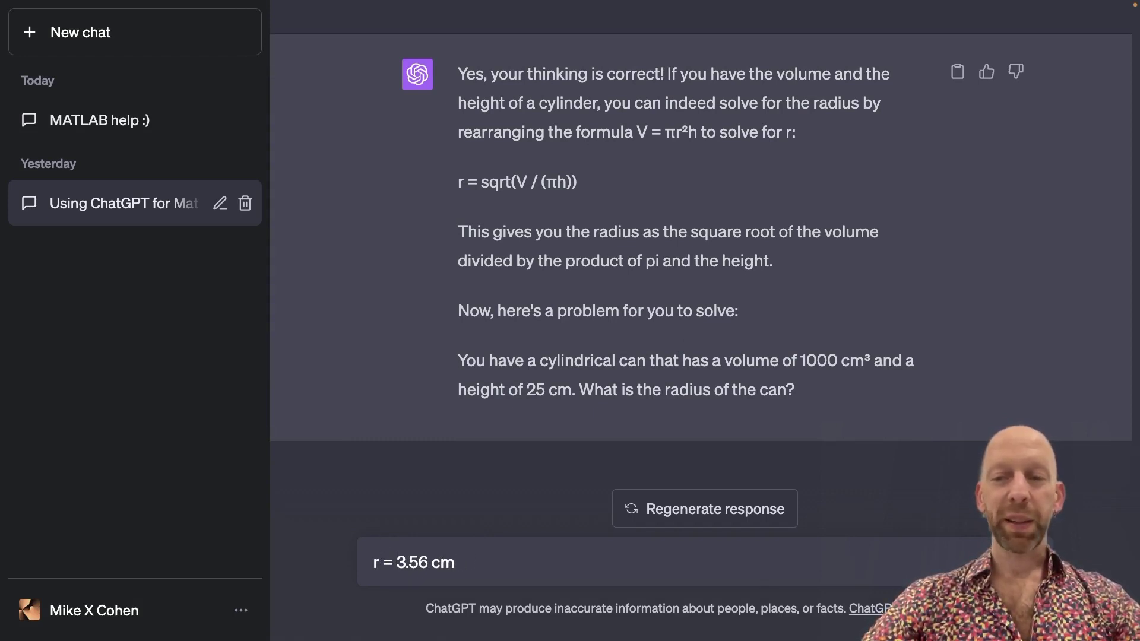
key(Return)
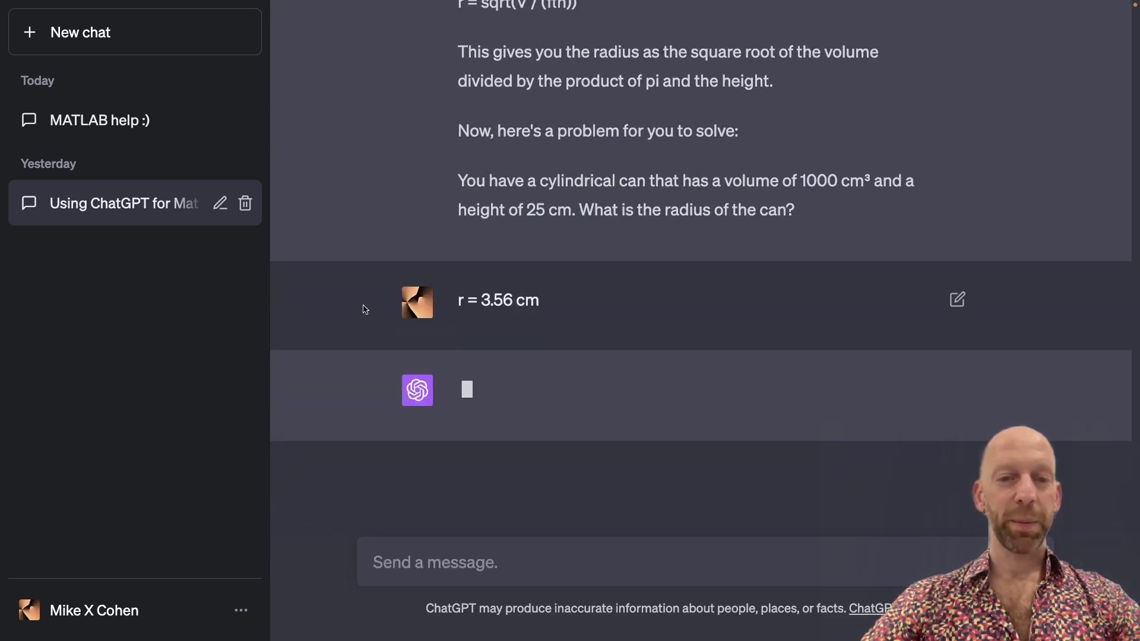